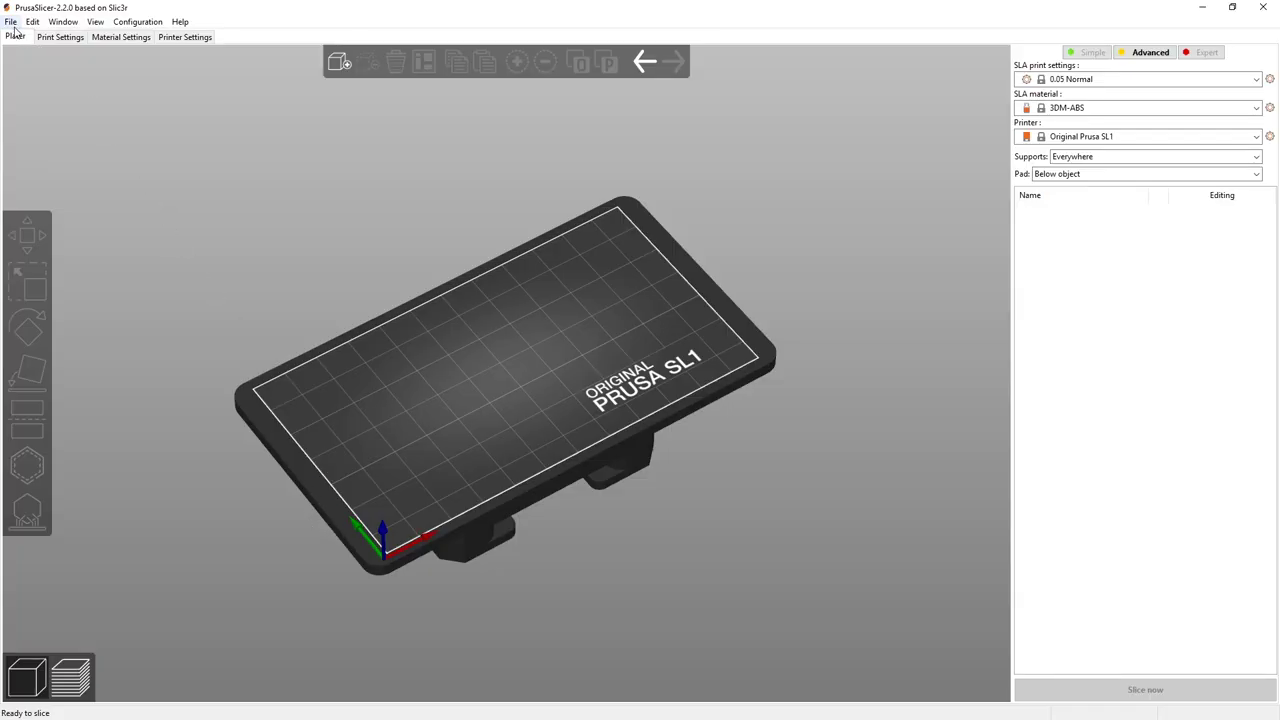
Add the Original Prusa SL1 printer via the configuration wizard and return to the plate.
{"action": "left_click", "coordinate": [192, 40]}
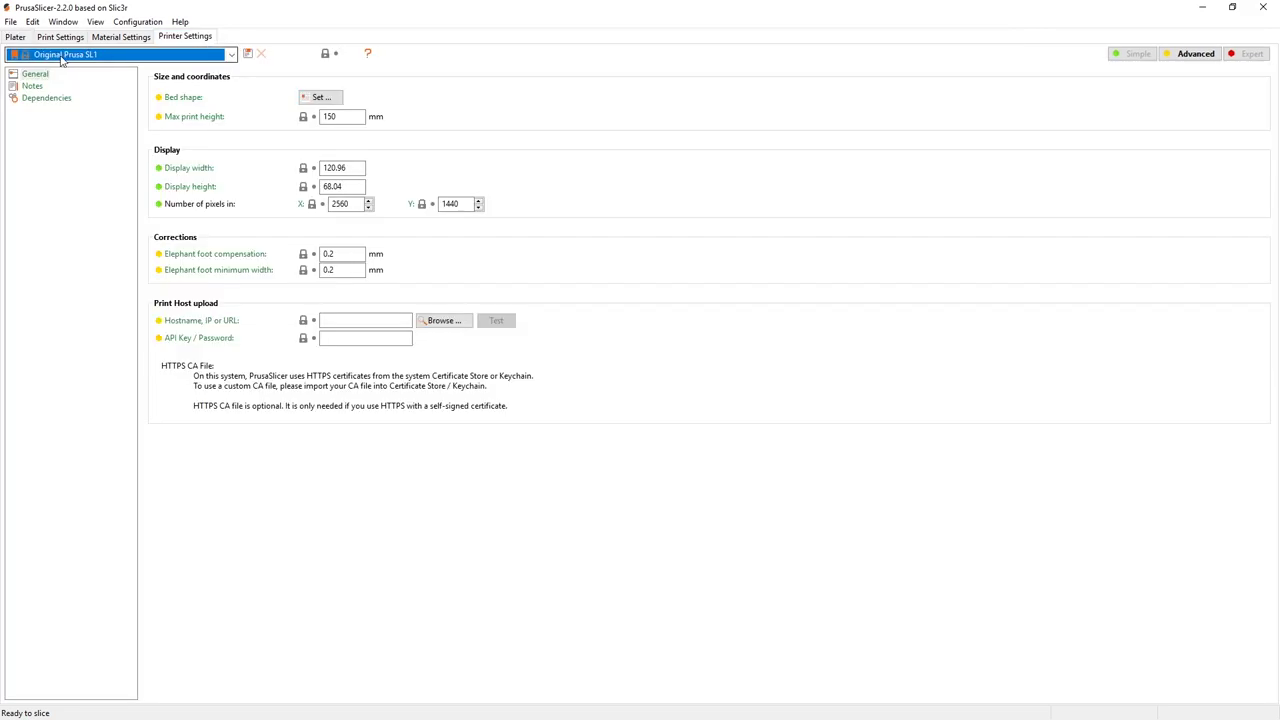
{"action": "left_click", "coordinate": [231, 55]}
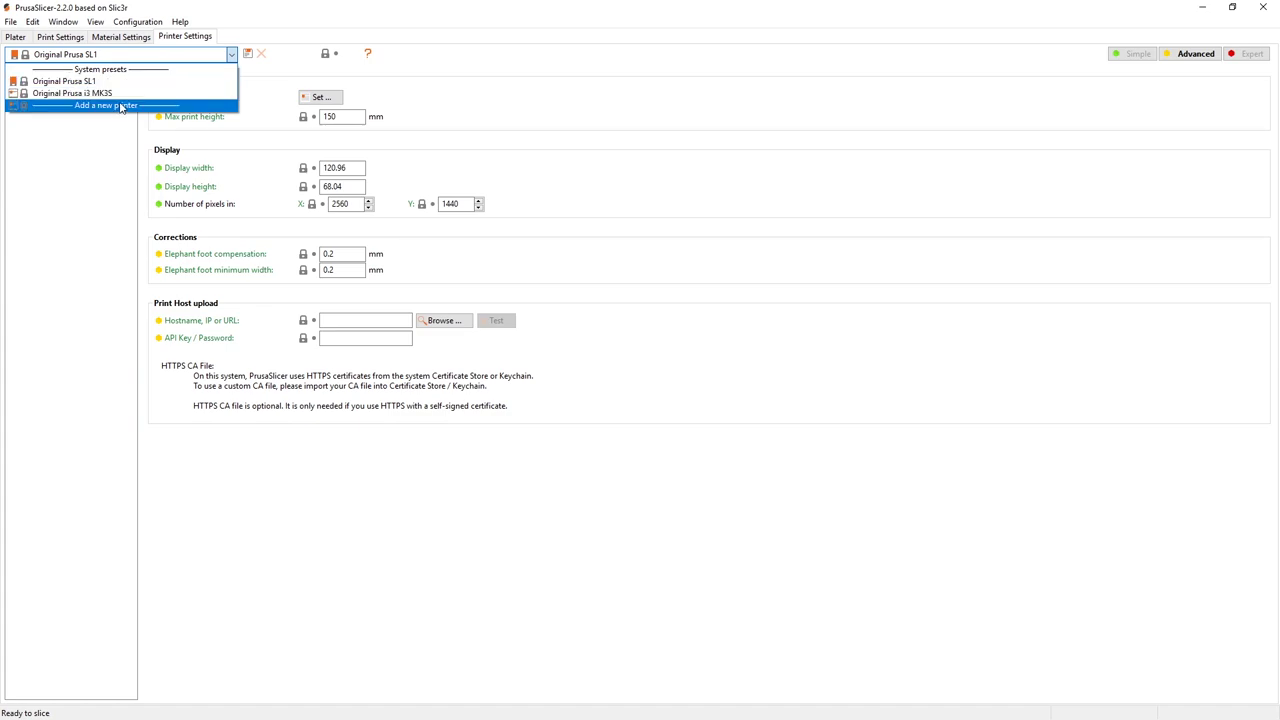
{"action": "left_click", "coordinate": [121, 106]}
{"action": "left_click", "coordinate": [285, 108]}
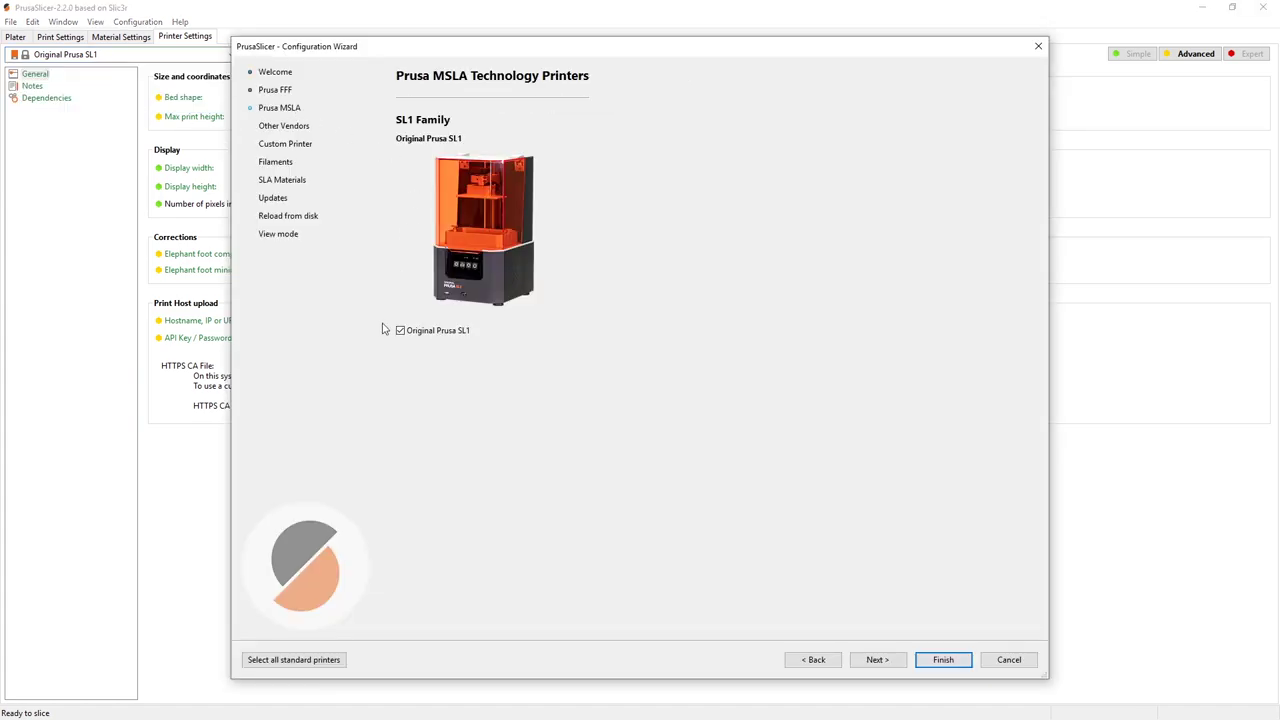
{"action": "left_click", "coordinate": [944, 660]}
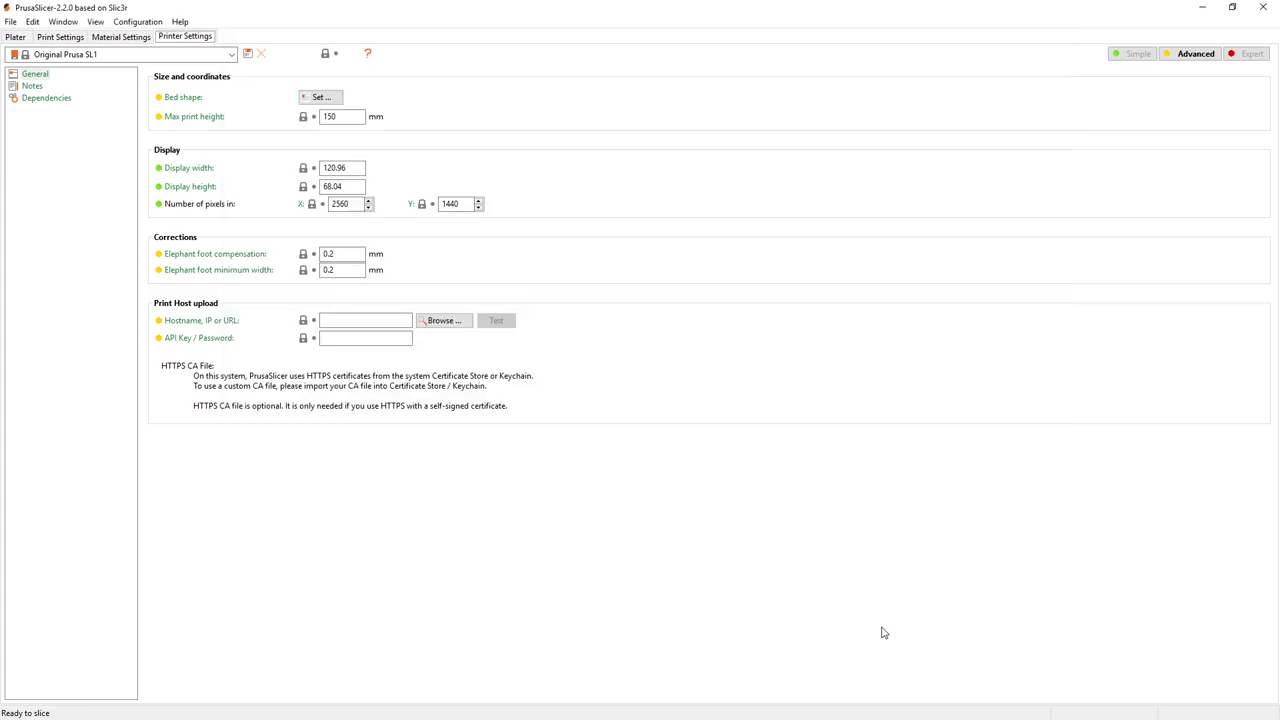
{"action": "left_click", "coordinate": [16, 37]}
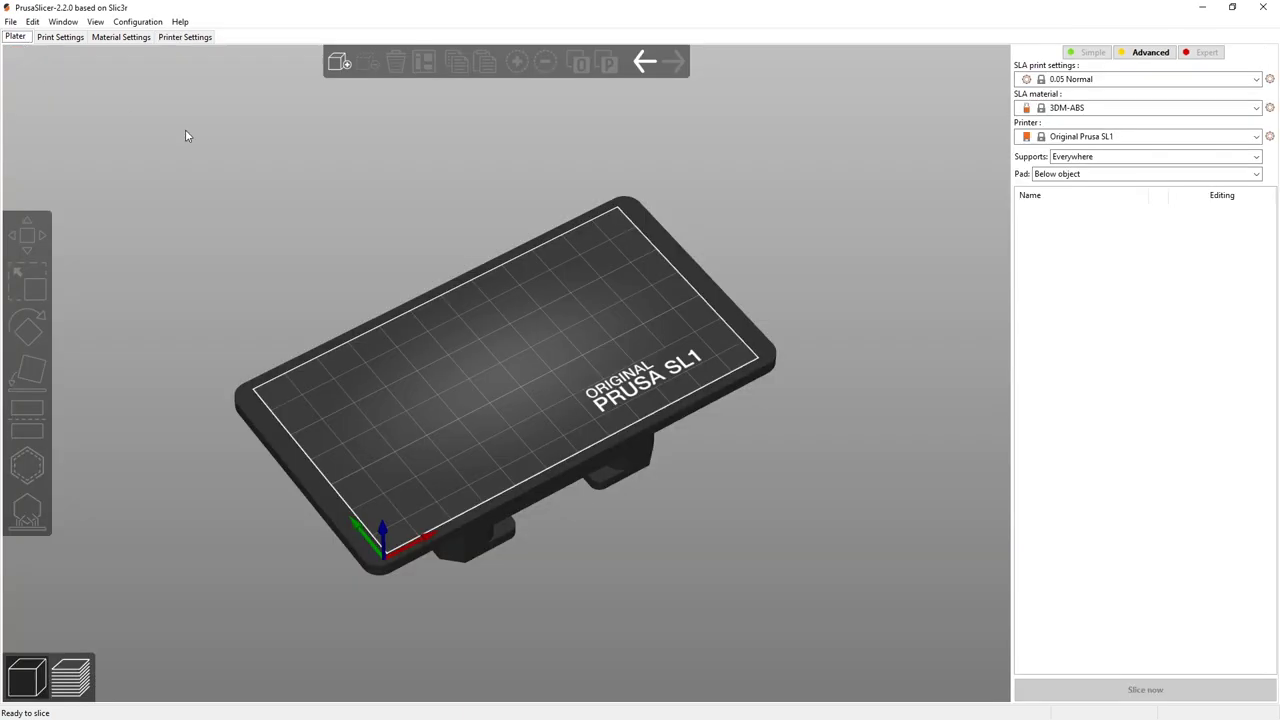
Load the Groot model onto the plate and orbit to view its underside.
{"action": "left_click", "coordinate": [337, 65]}
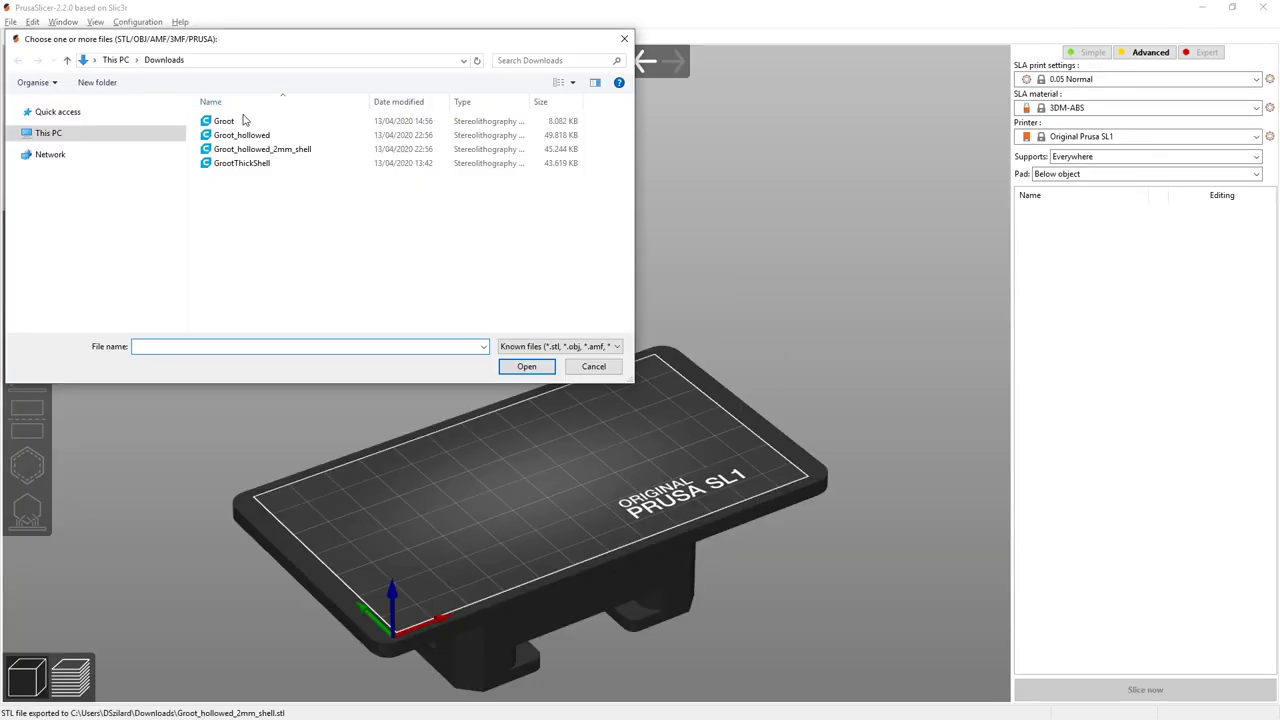
{"action": "double_click", "coordinate": [225, 122]}
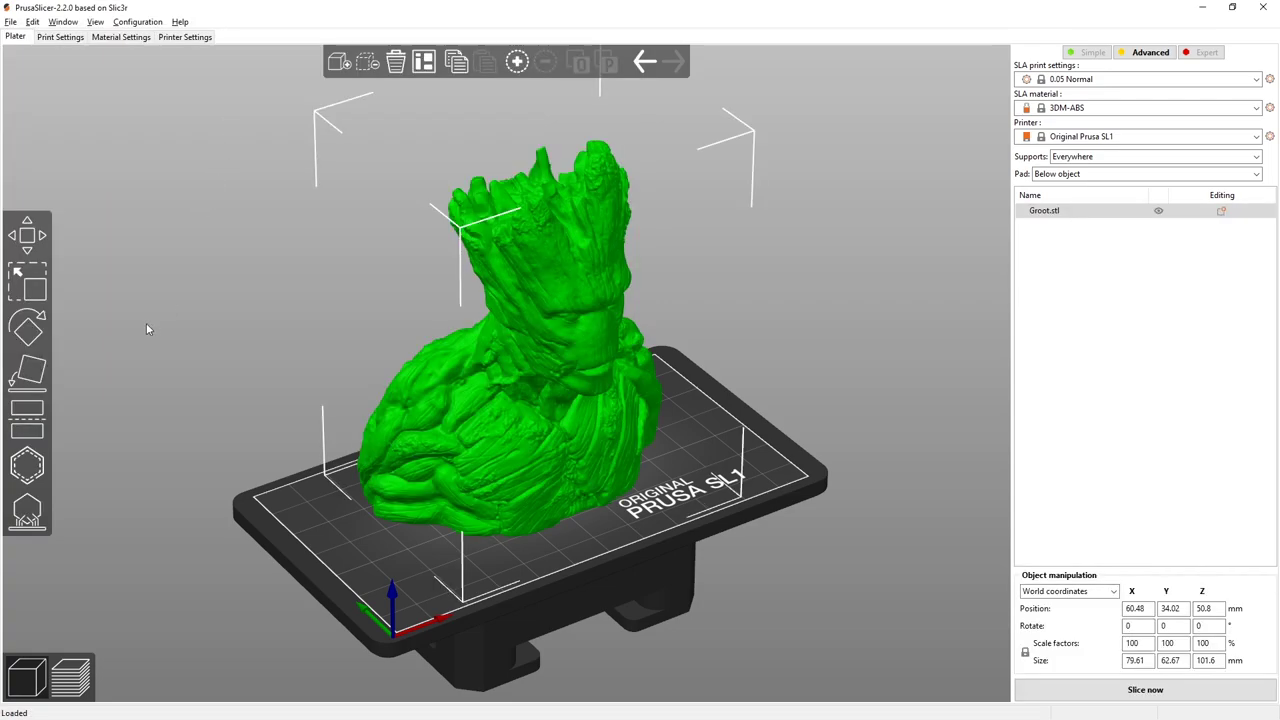
{"action": "left_click_drag", "start_coordinate": [181, 453], "coordinate": [450, 417]}
Hollow Groot with a 2 mm wall thickness and preview the clipped hollow interior.
{"action": "left_click", "coordinate": [27, 465]}
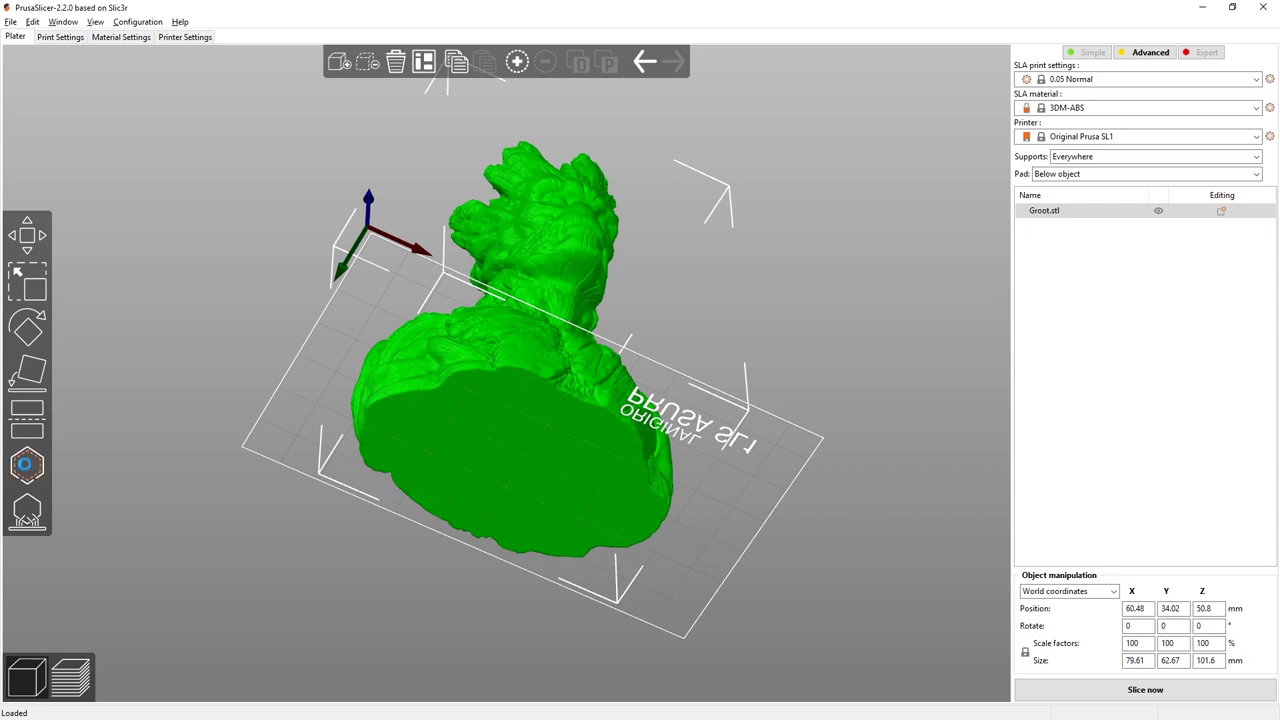
{"action": "left_click", "coordinate": [27, 467]}
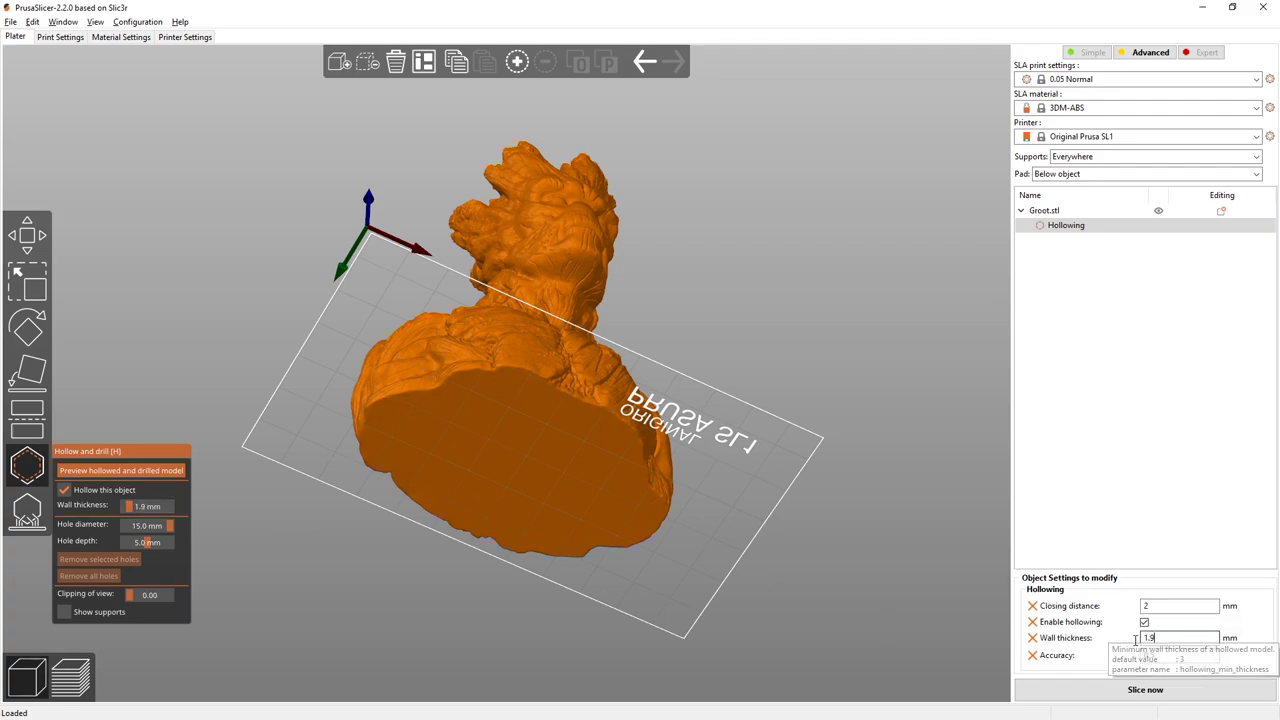
{"action": "double_click", "coordinate": [1141, 638]}
{"action": "type", "text": "2"}
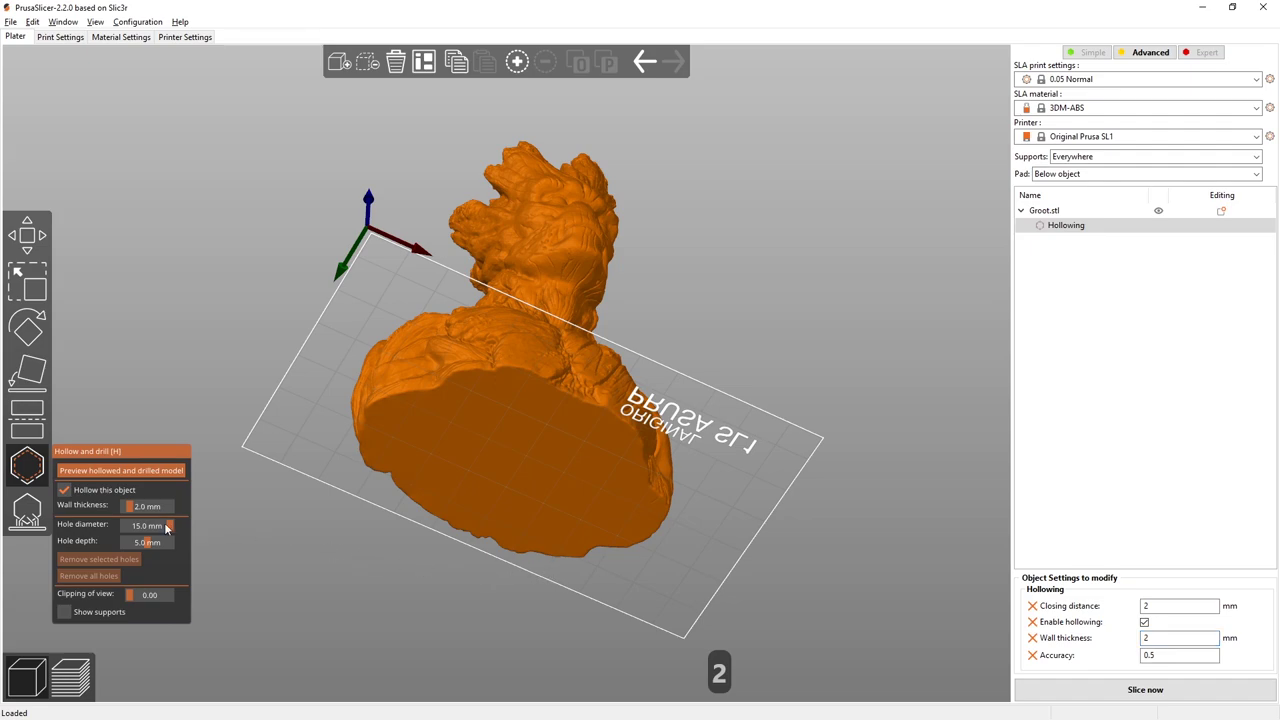
{"action": "left_click", "coordinate": [90, 471]}
{"action": "mouse_move", "coordinate": [129, 595]}
{"action": "left_mouse_down"}
{"action": "mouse_move", "coordinate": [156, 598]}
{"action": "mouse_move", "coordinate": [134, 608]}
{"action": "left_mouse_up"}
Export the plate as STL, overwriting Groot_hollowed.stl.
{"action": "left_click", "coordinate": [10, 21]}
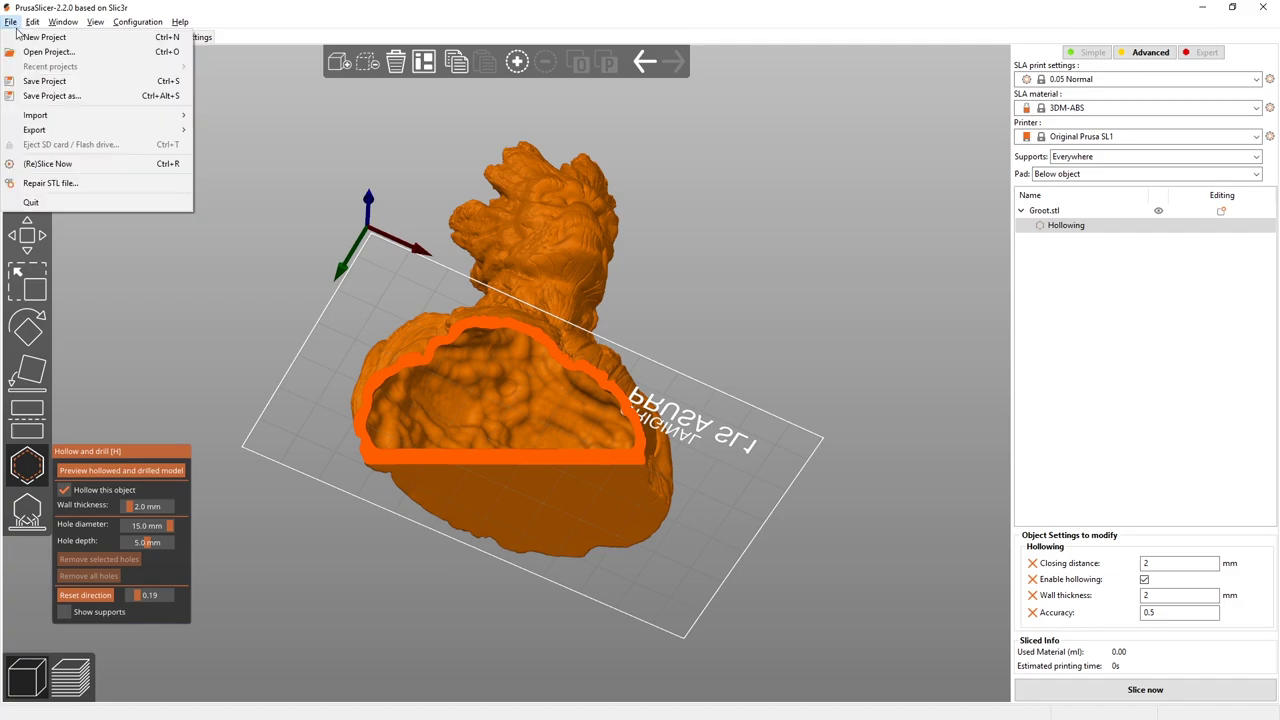
{"action": "mouse_move", "coordinate": [35, 130]}
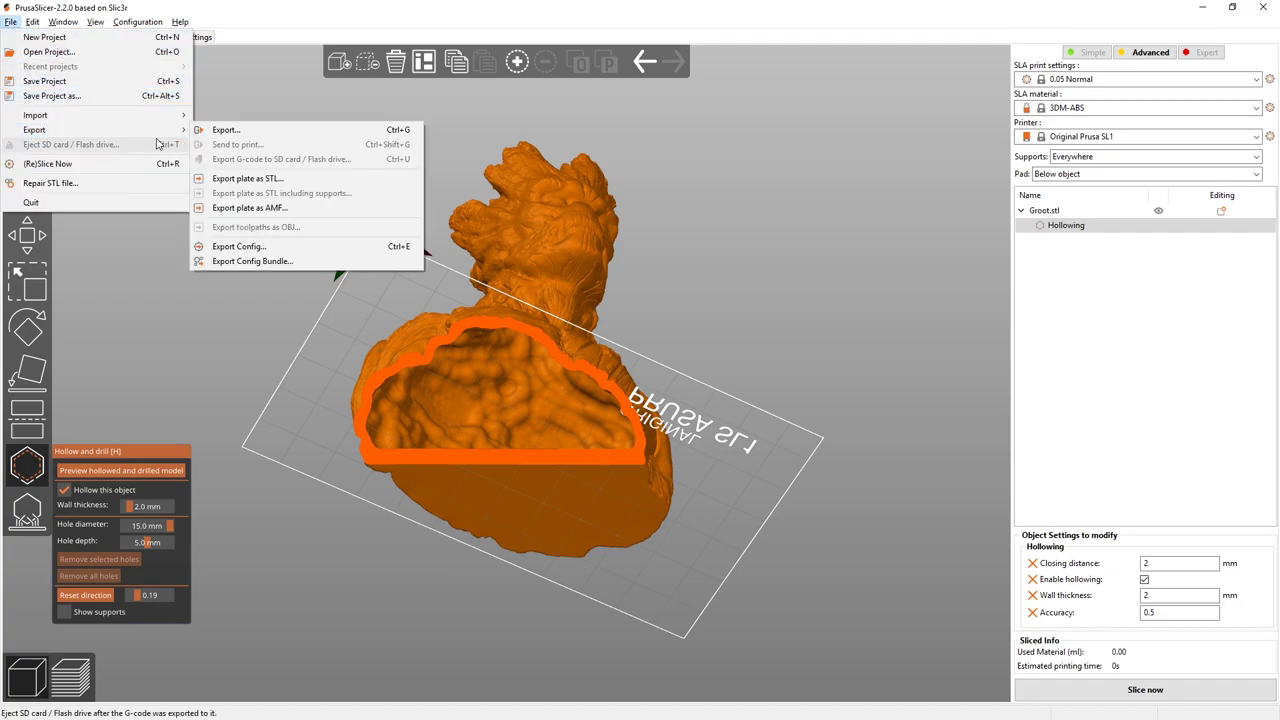
{"action": "left_click", "coordinate": [247, 179]}
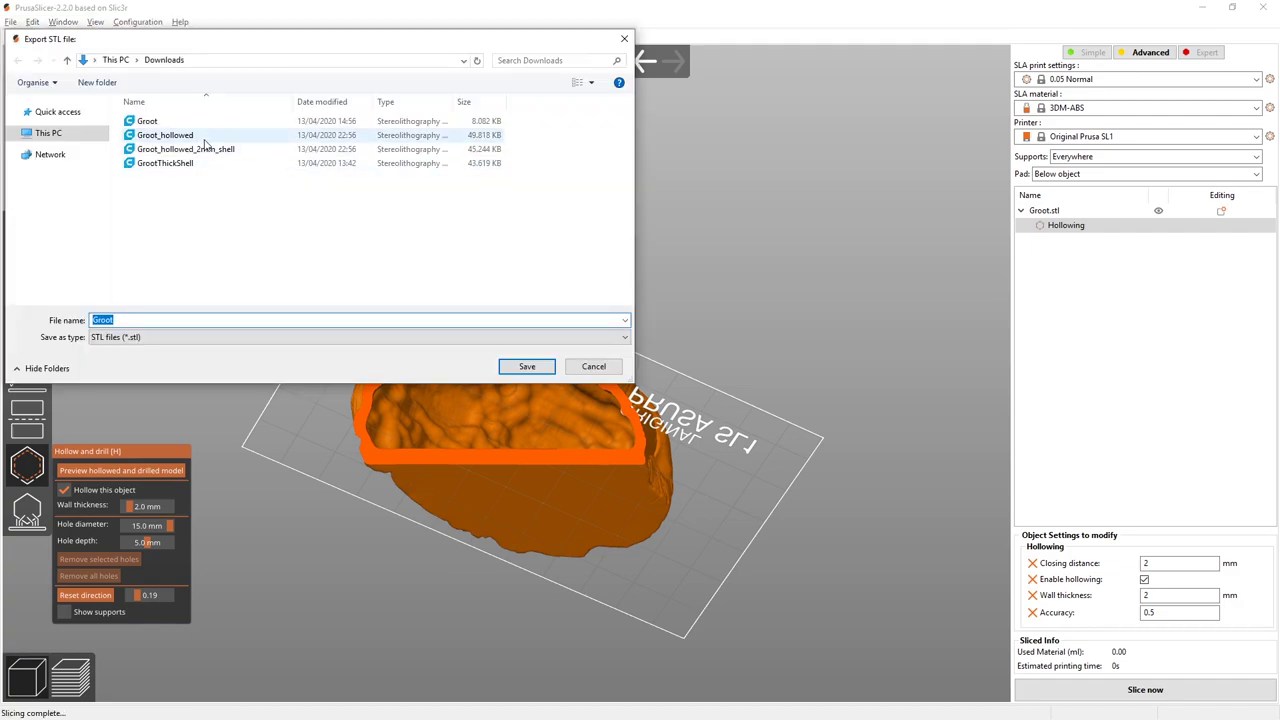
{"action": "double_click", "coordinate": [203, 141]}
{"action": "left_click", "coordinate": [668, 367]}
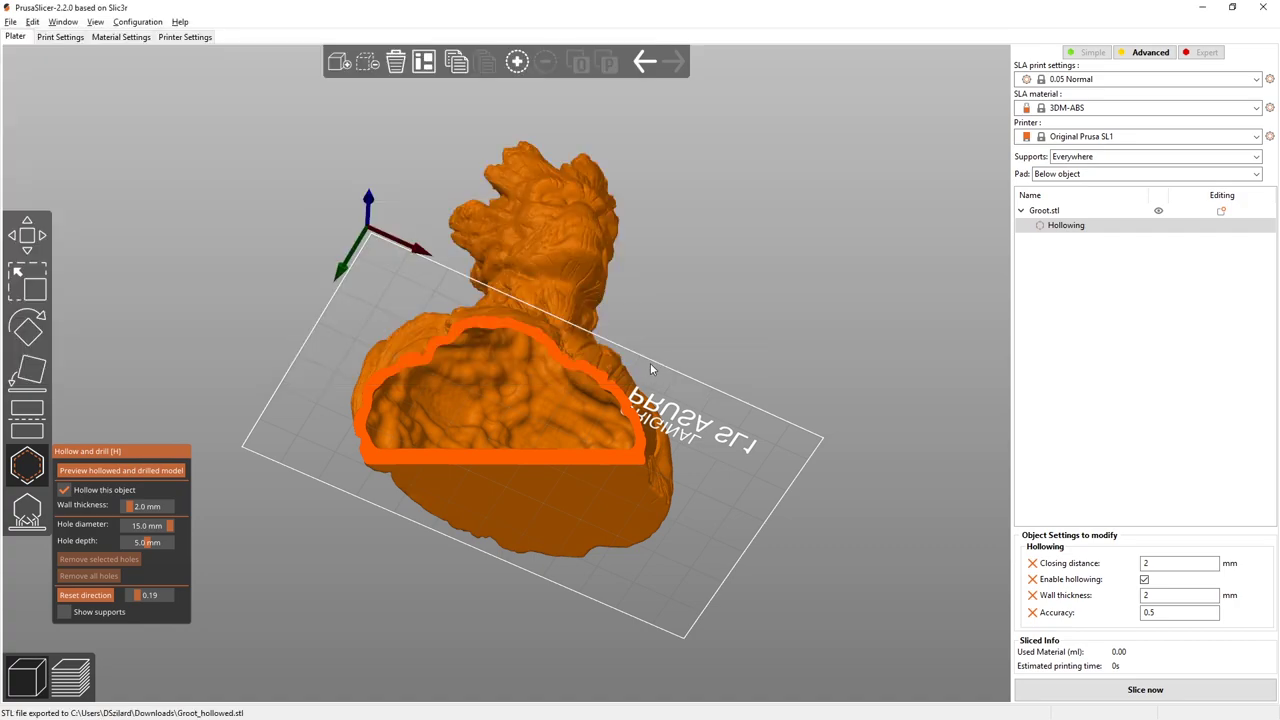
Replace the original model on the plate with Groot_hollowed.stl.
{"action": "left_click", "coordinate": [366, 63]}
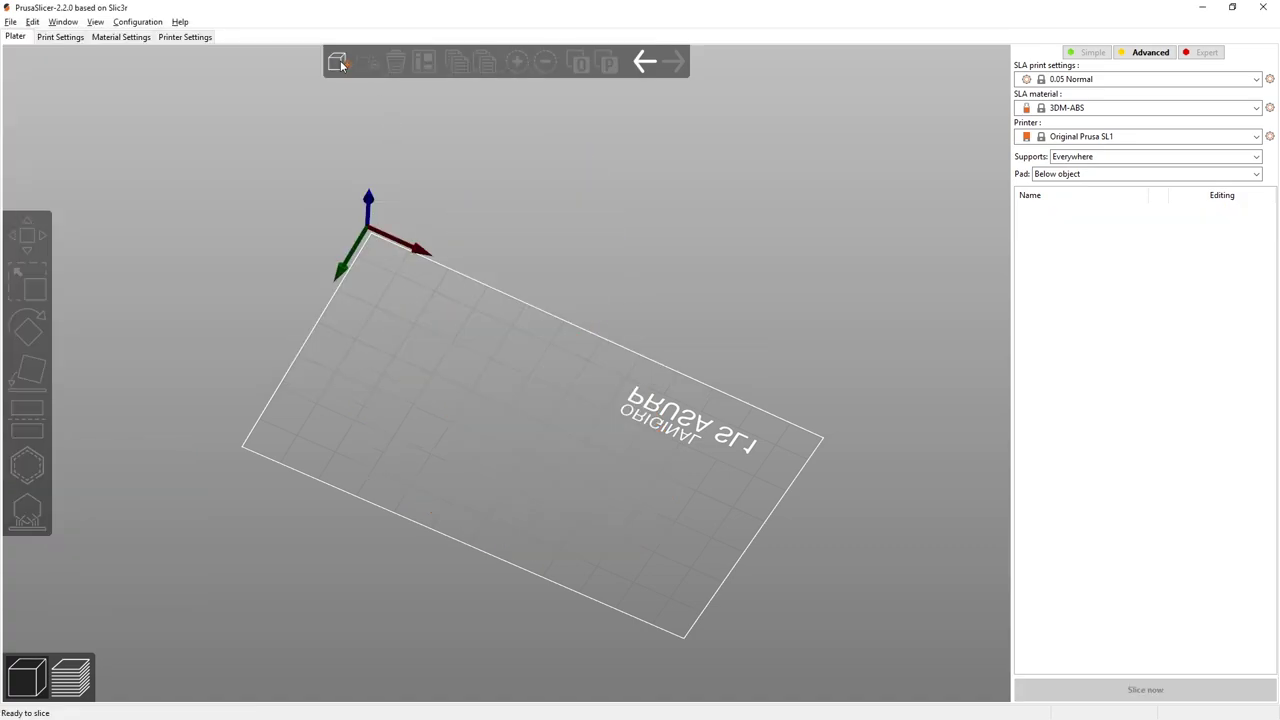
{"action": "left_click", "coordinate": [340, 63]}
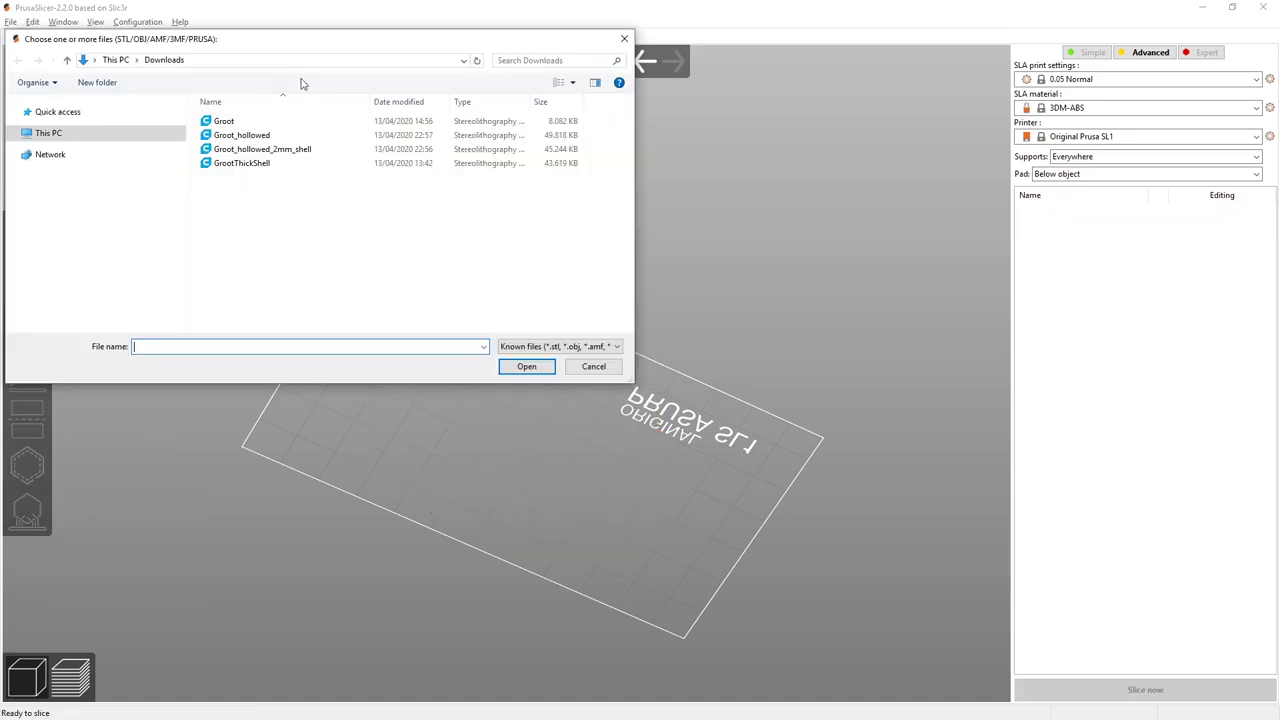
{"action": "double_click", "coordinate": [229, 137]}
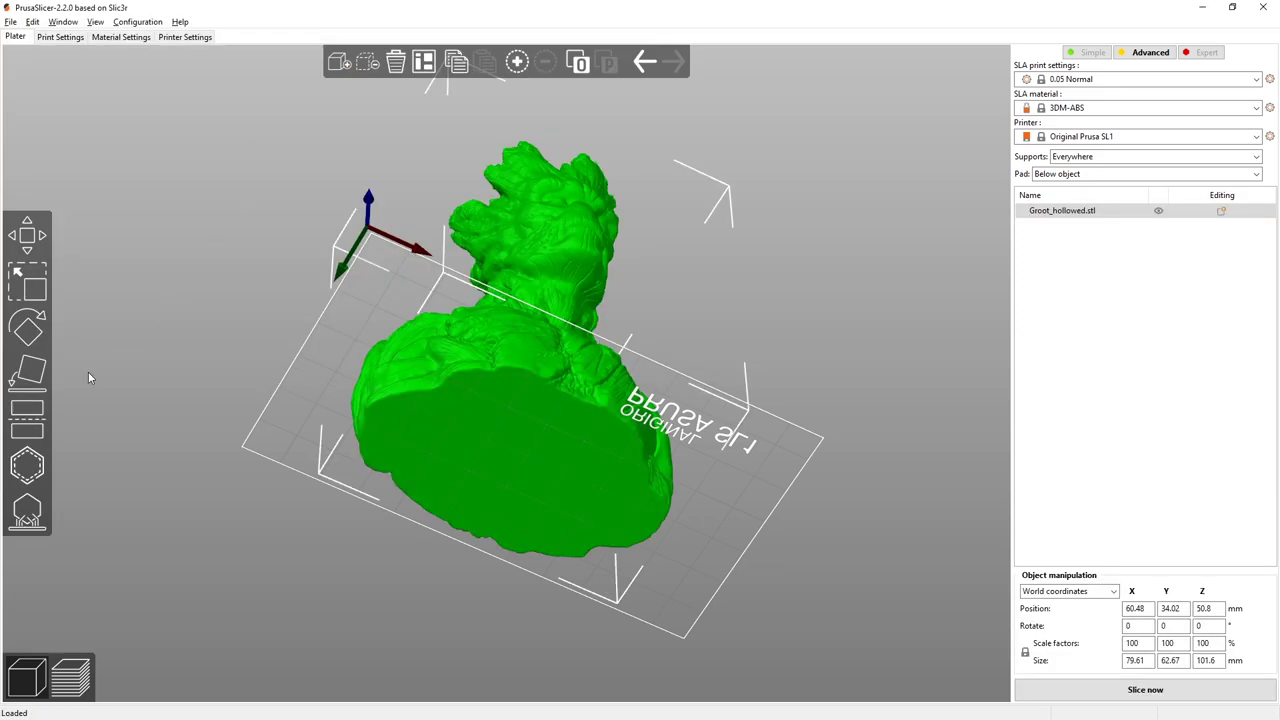
Cut the hollowed Groot at Z = 3 mm, removing the bottom part.
{"action": "left_click", "coordinate": [36, 428]}
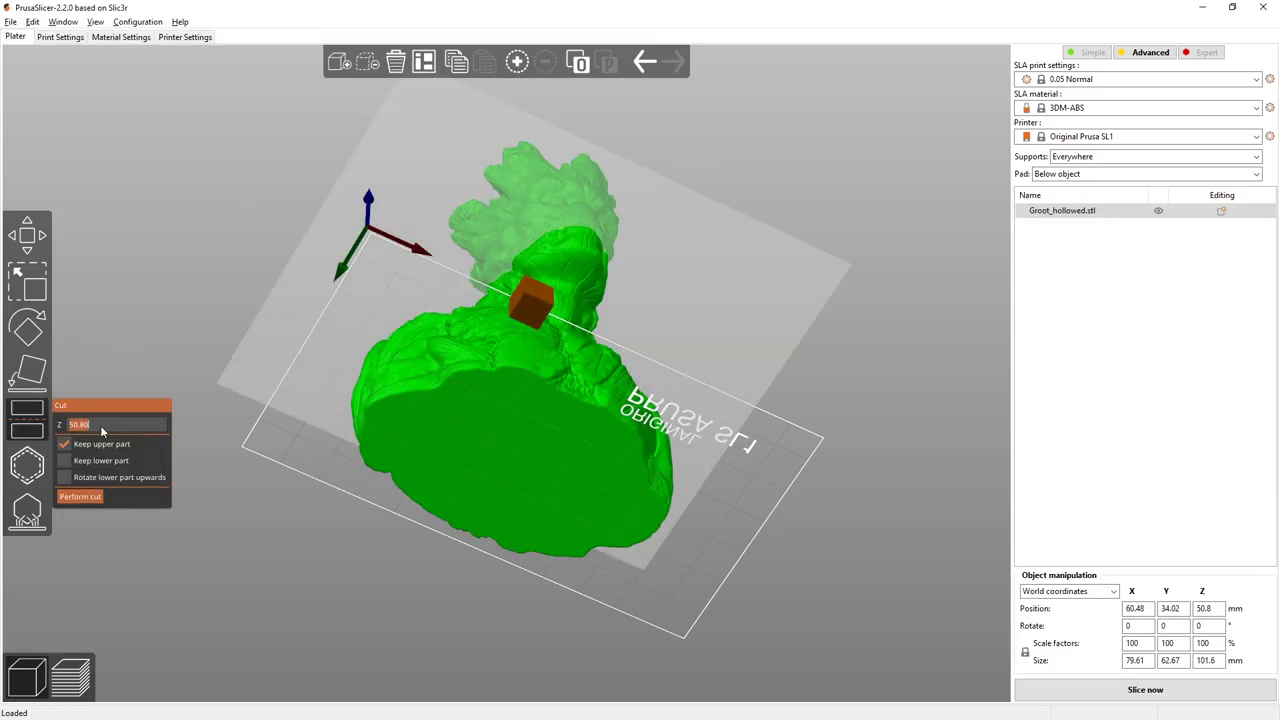
{"action": "type", "text": "3"}
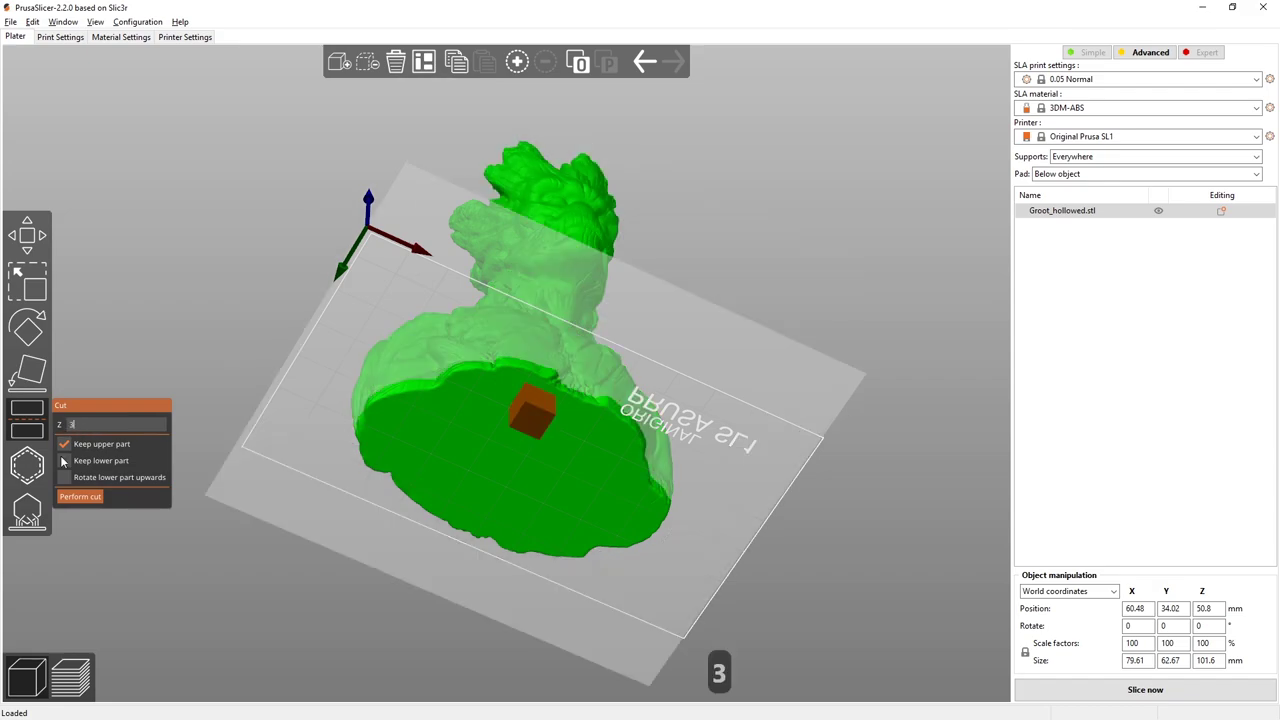
{"action": "left_click", "coordinate": [70, 497]}
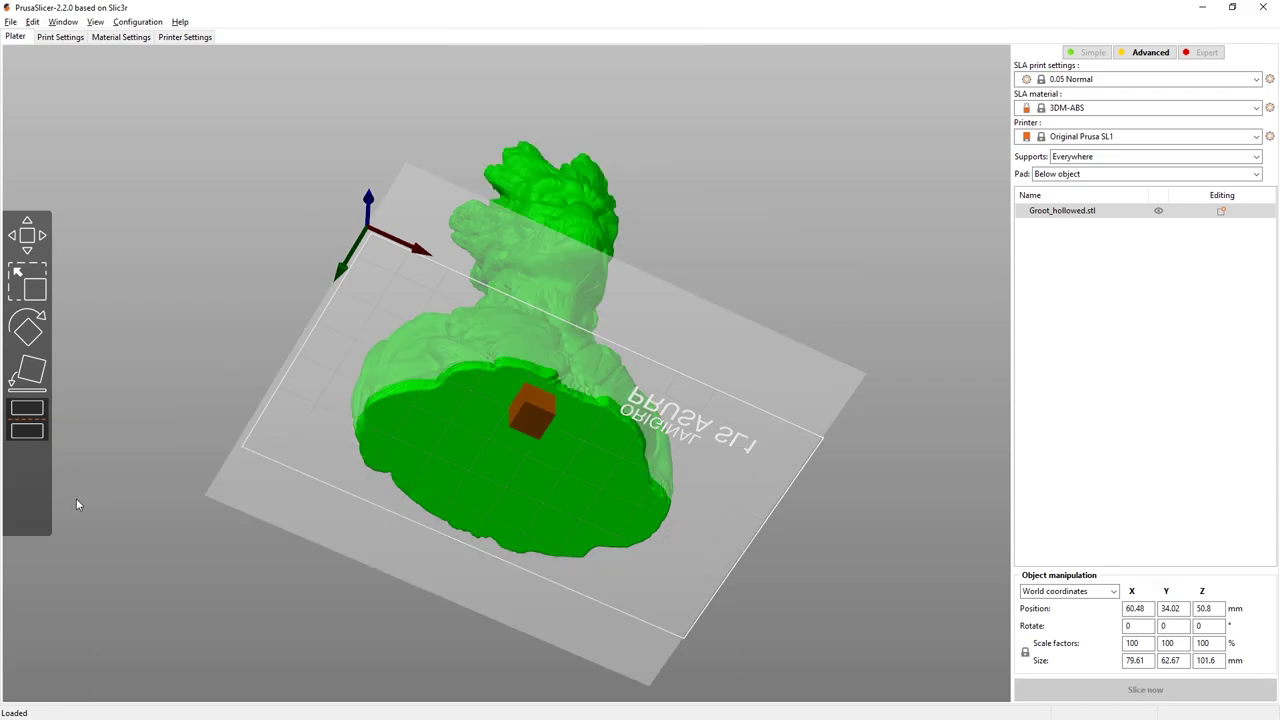
{"action": "left_click_drag", "start_coordinate": [233, 389], "coordinate": [237, 463]}
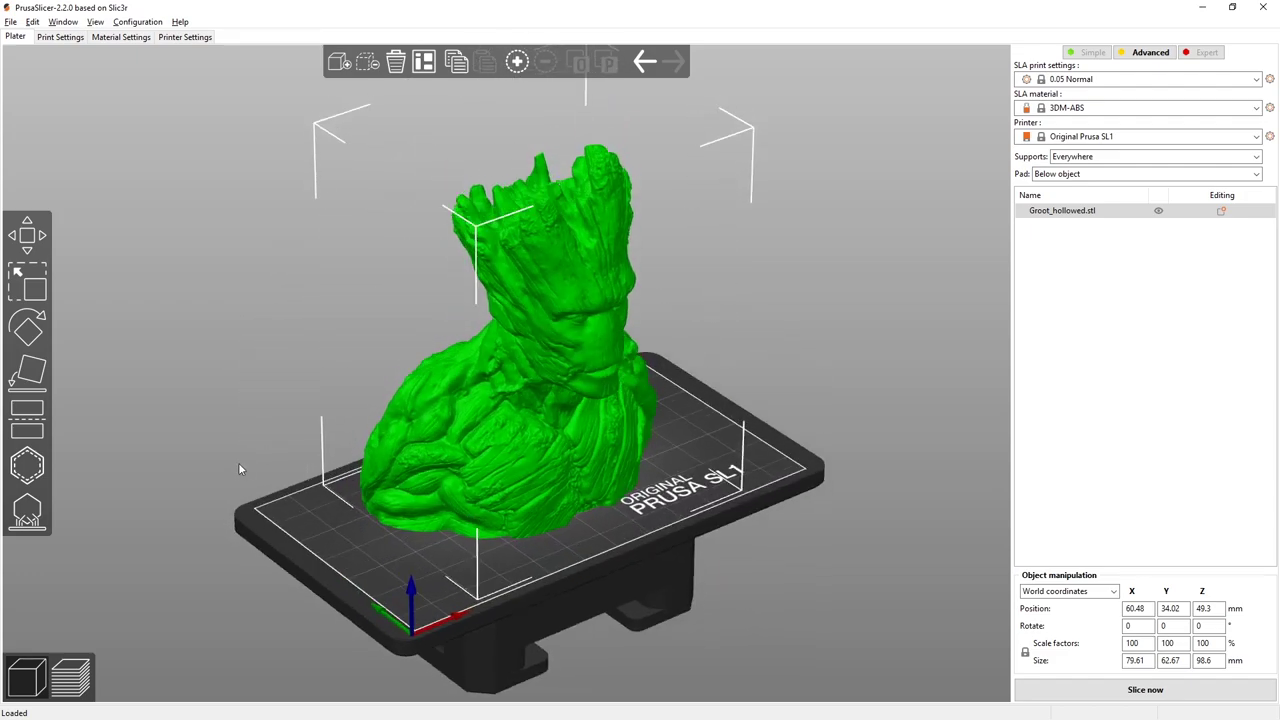
Export the plate as STL, overwriting Groot_hollowed_2mm_shell.stl.
{"action": "left_click", "coordinate": [11, 22]}
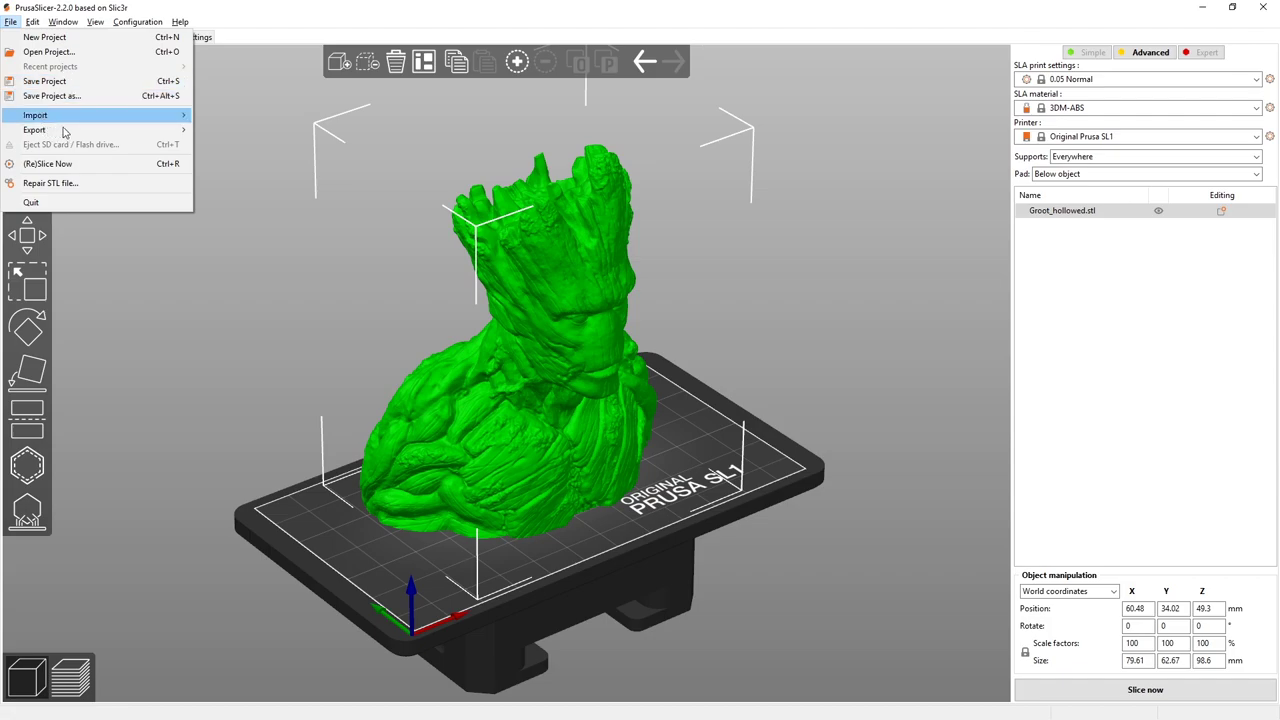
{"action": "mouse_move", "coordinate": [63, 131]}
{"action": "left_click", "coordinate": [237, 177]}
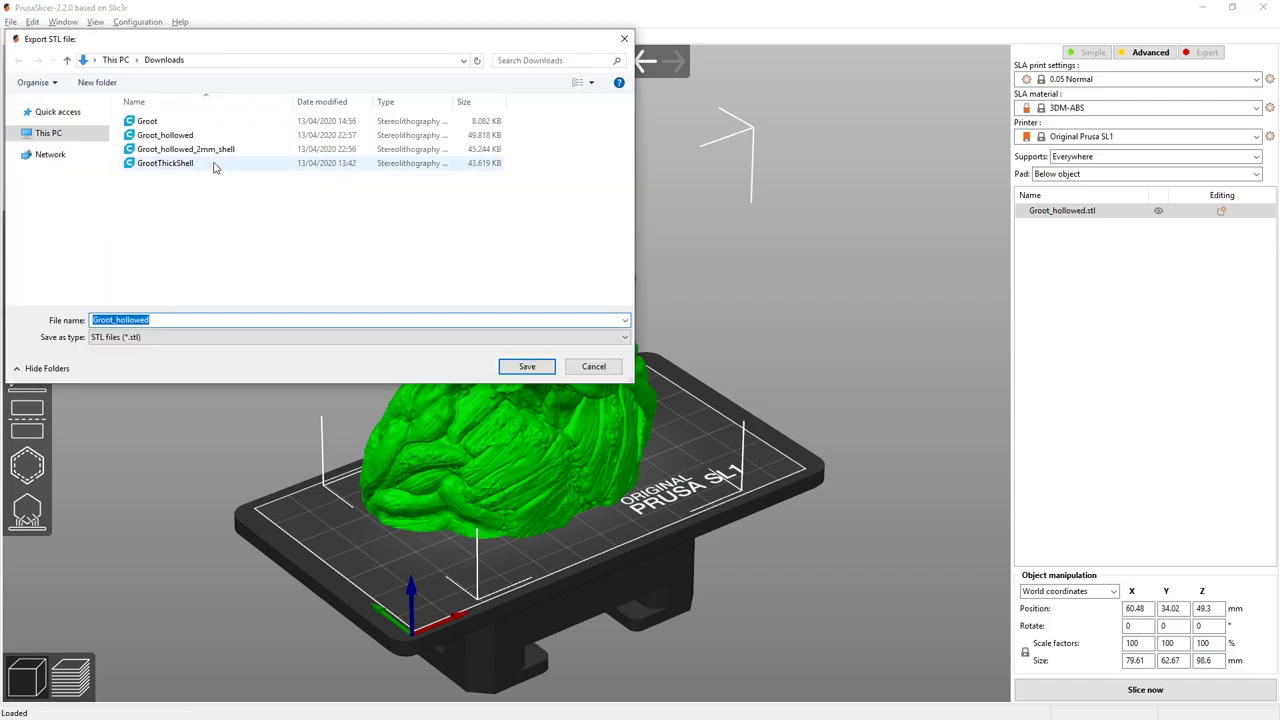
{"action": "double_click", "coordinate": [185, 149]}
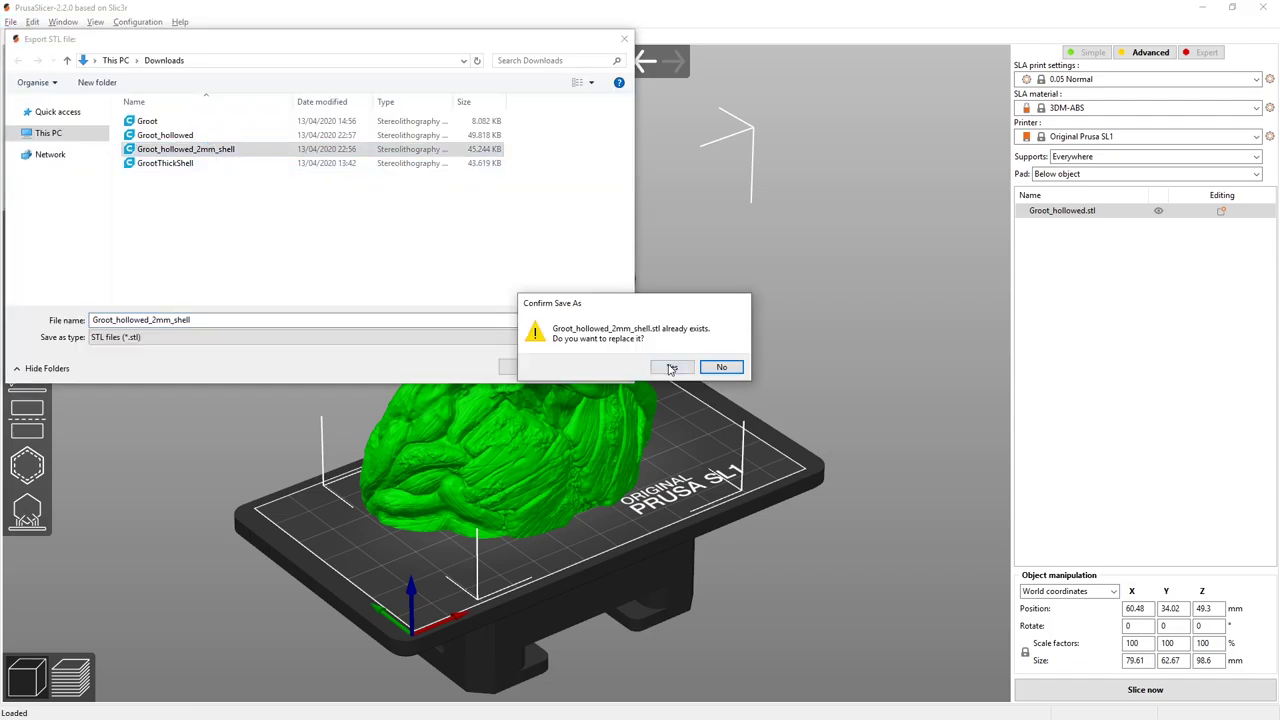
{"action": "left_click", "coordinate": [672, 368]}
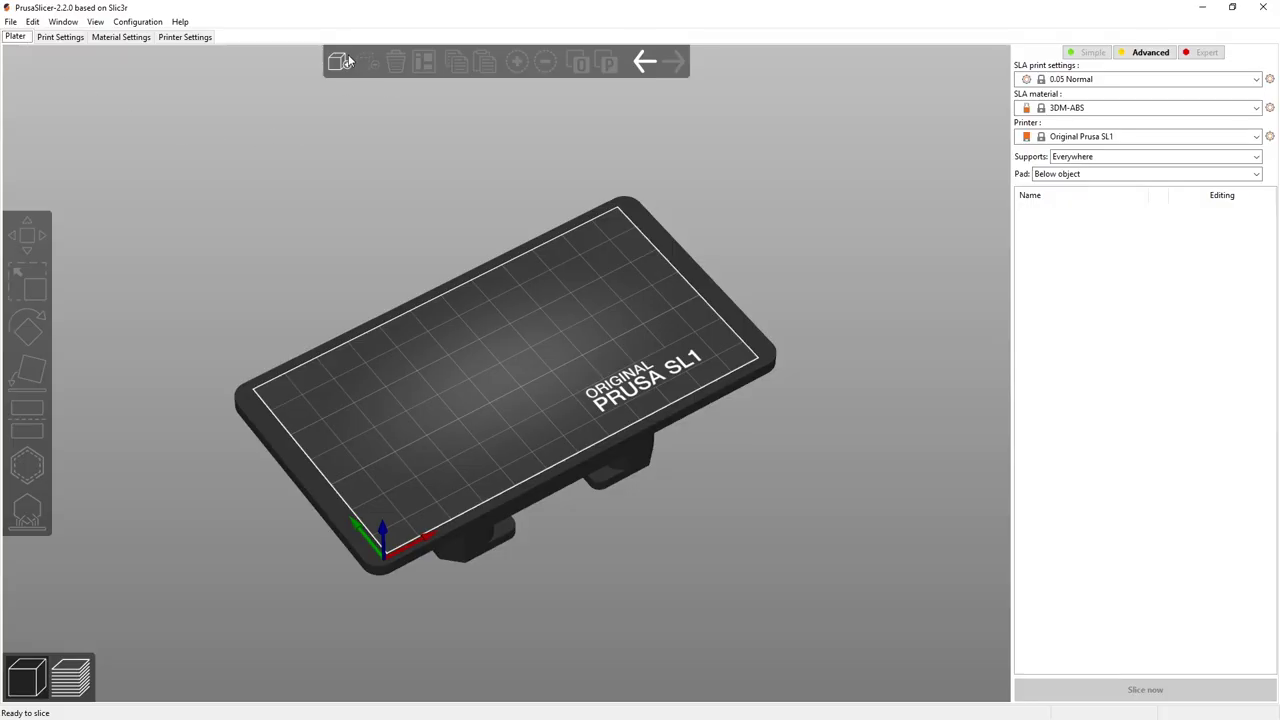
Load GrootThickShell.stl and optimize its orientation to 101.77 × 52.06 × 78.35 mm.
{"action": "left_click", "coordinate": [337, 64]}
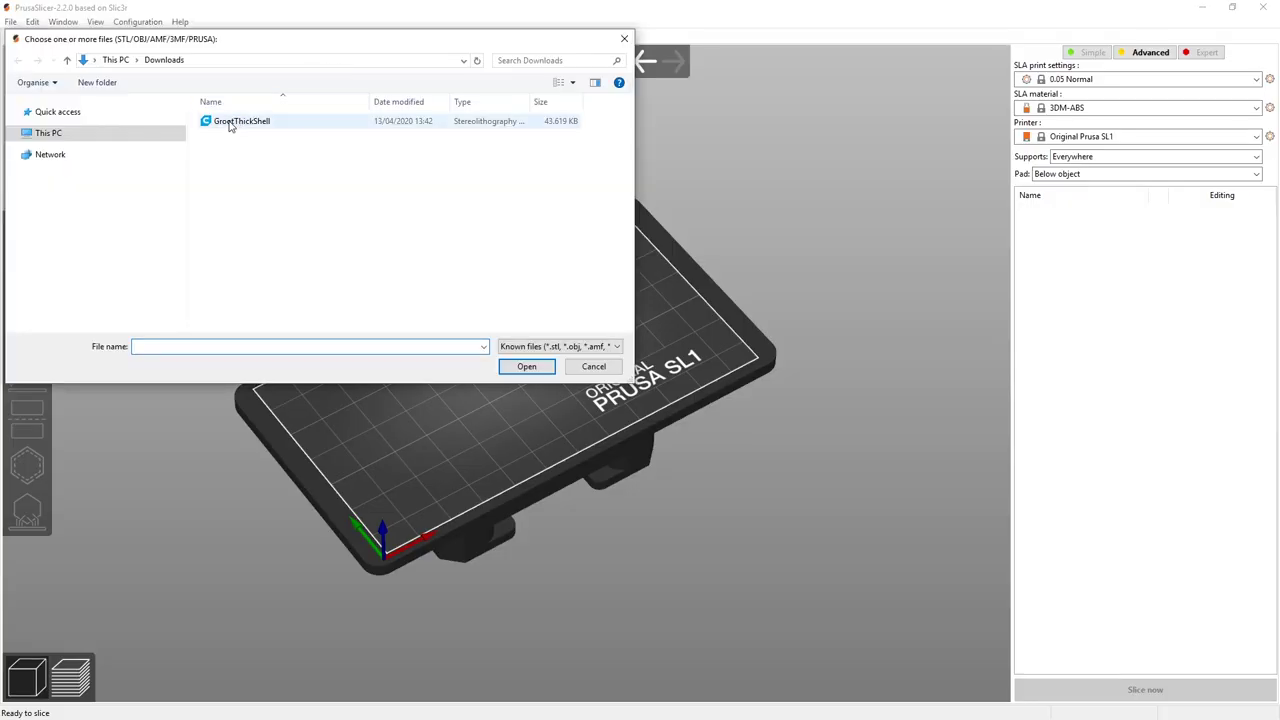
{"action": "double_click", "coordinate": [229, 123]}
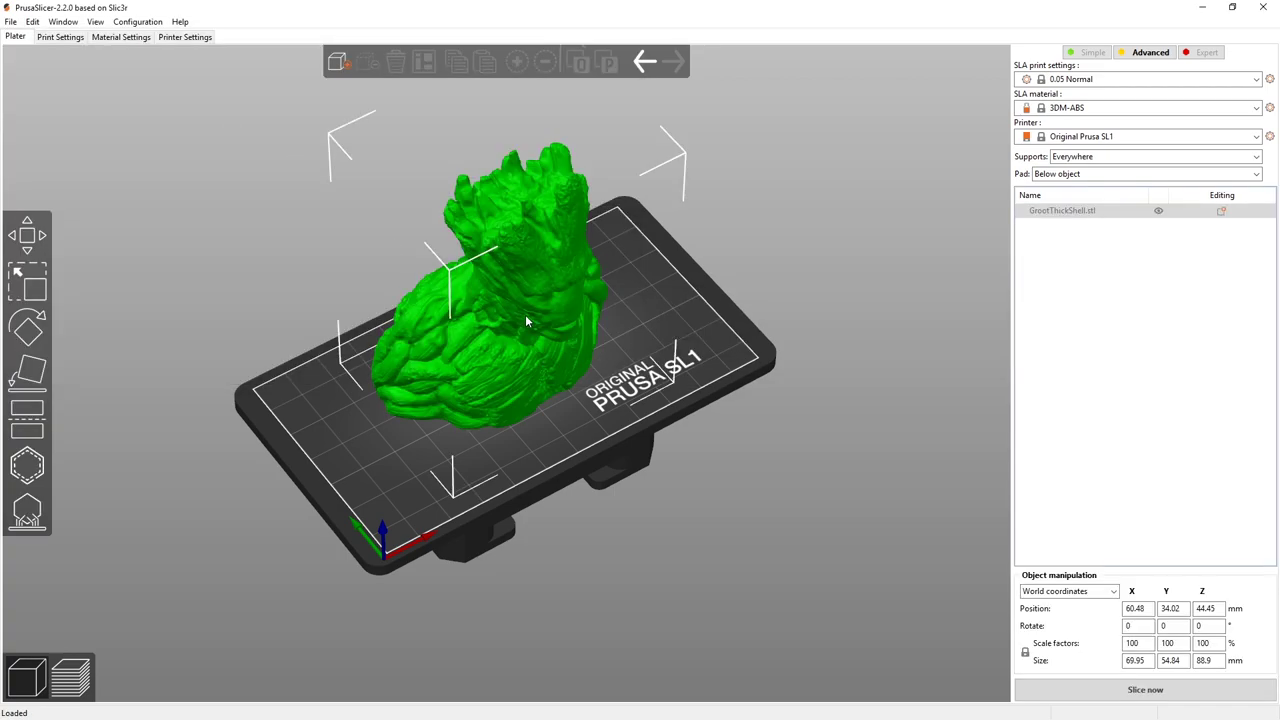
{"action": "right_click", "coordinate": [478, 355]}
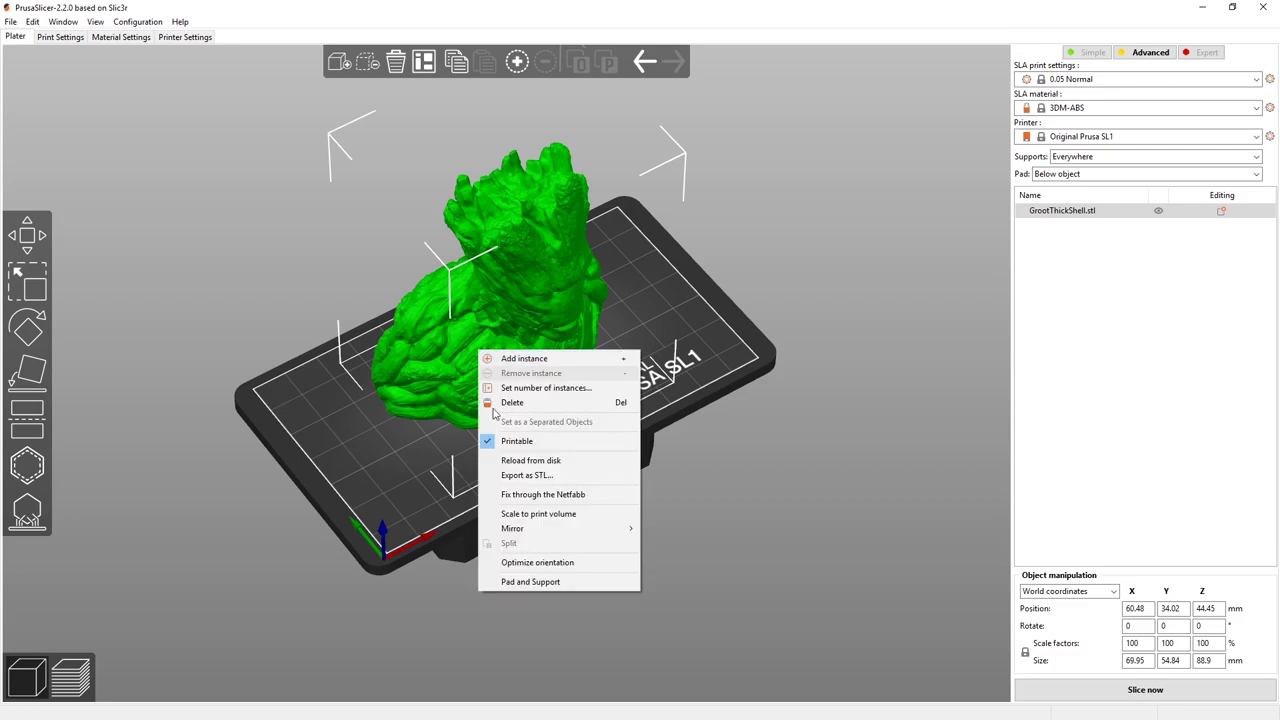
{"action": "left_click", "coordinate": [530, 565]}
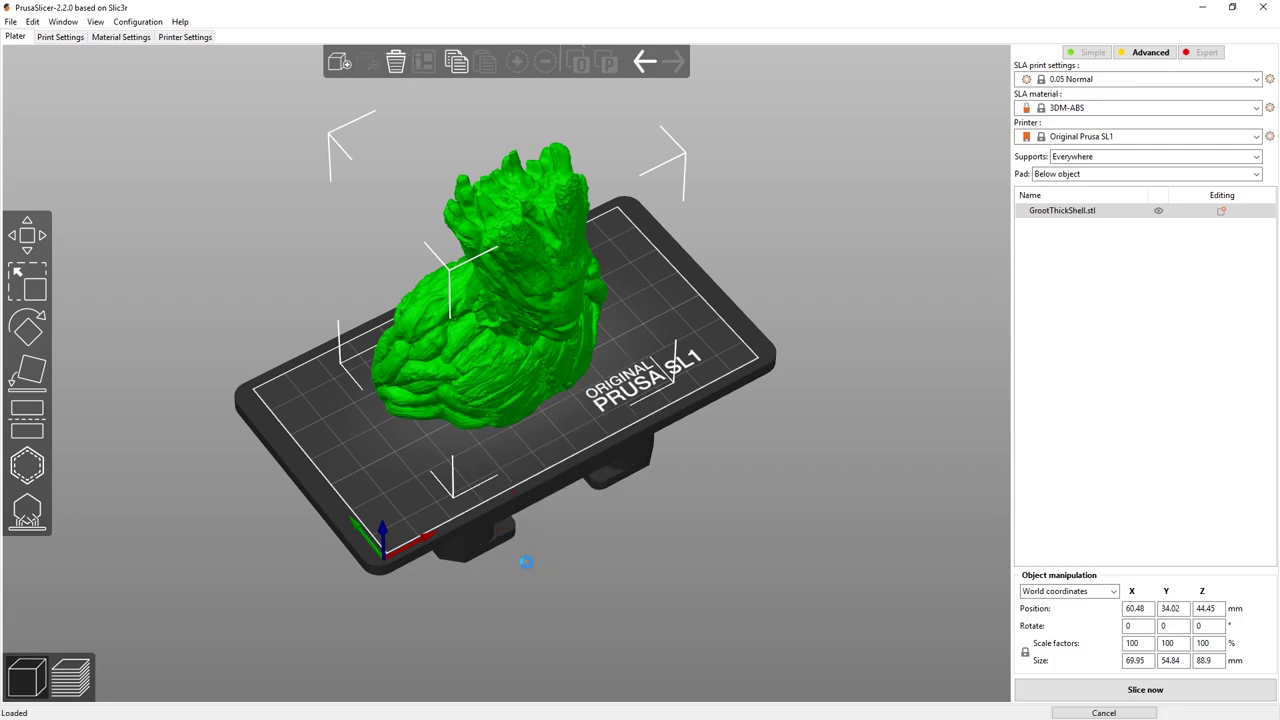
Auto-generate SLA support points under GrootThickShell and inspect the supports from a low angle.
{"action": "left_click", "coordinate": [28, 512]}
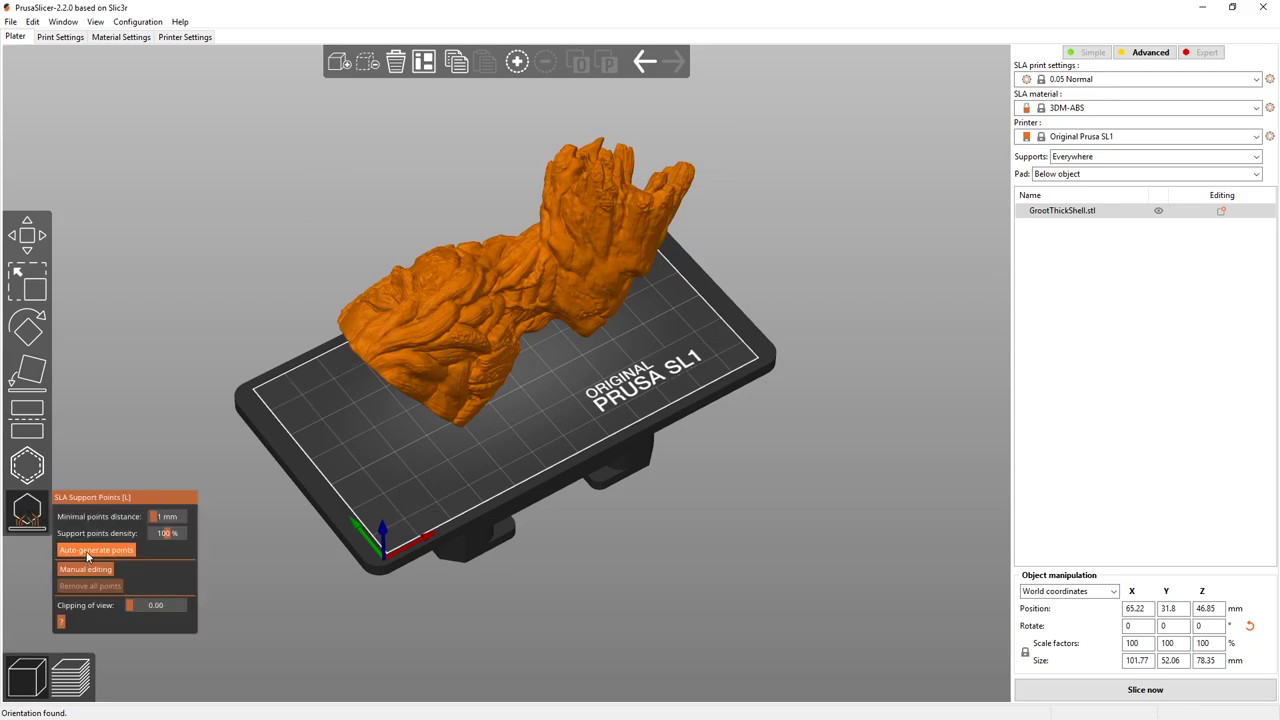
{"action": "left_click", "coordinate": [90, 551]}
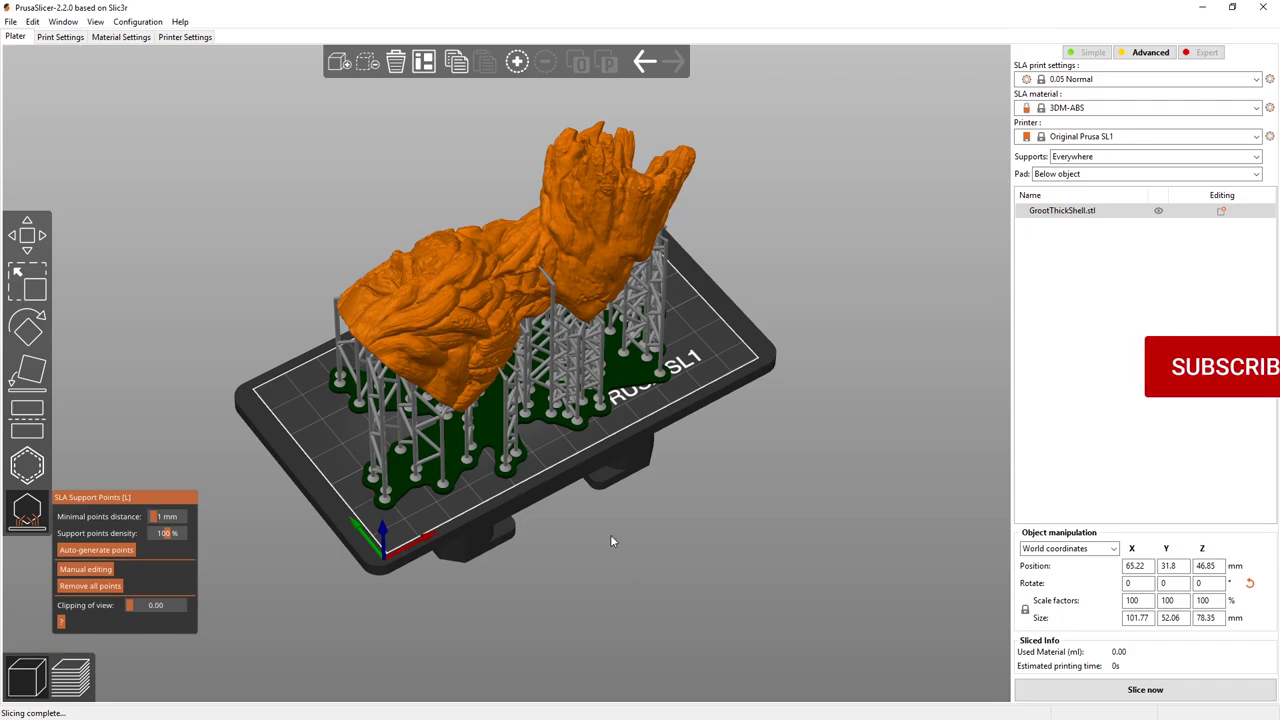
{"action": "mouse_move", "coordinate": [604, 531]}
{"action": "left_mouse_down"}
{"action": "mouse_move", "coordinate": [586, 491]}
{"action": "mouse_move", "coordinate": [578, 499]}
{"action": "mouse_move", "coordinate": [640, 482]}
{"action": "mouse_move", "coordinate": [566, 513]}
{"action": "mouse_move", "coordinate": [479, 519]}
{"action": "mouse_move", "coordinate": [467, 500]}
{"action": "mouse_move", "coordinate": [568, 532]}
{"action": "mouse_move", "coordinate": [595, 518]}
{"action": "mouse_move", "coordinate": [590, 540]}
{"action": "left_mouse_up"}
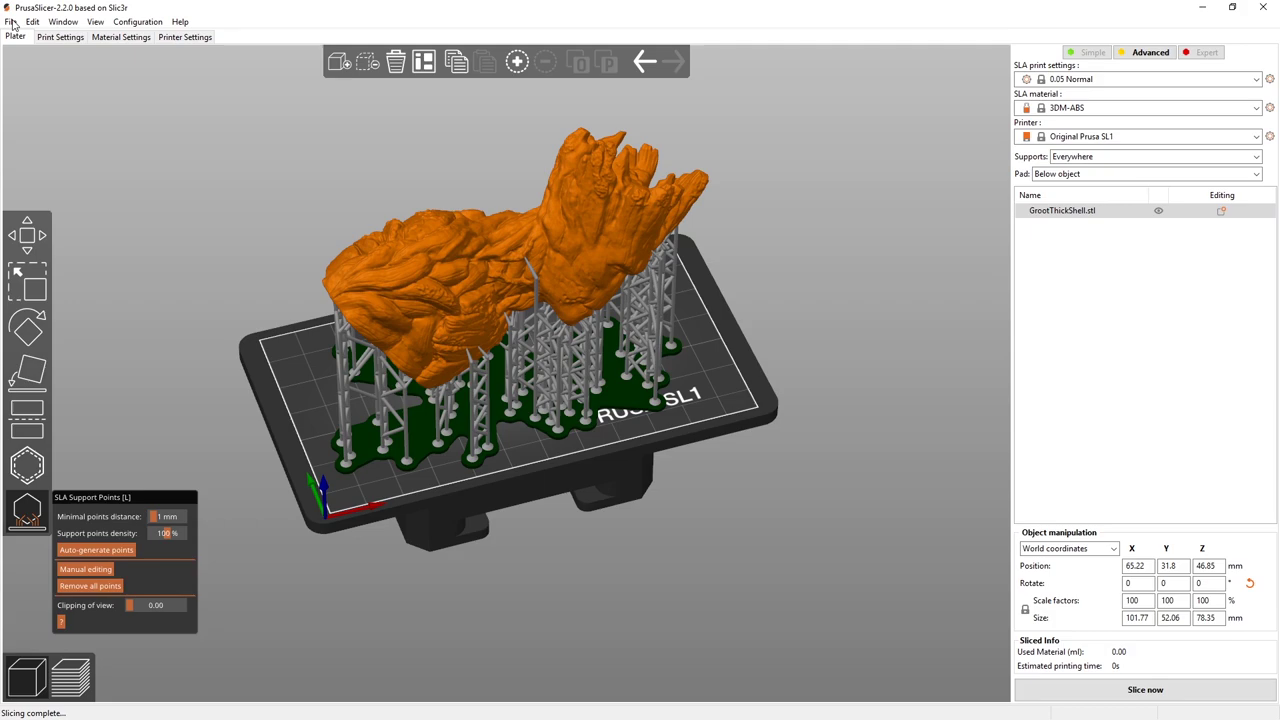
Export the plate with supports as STL, appending '_with_supports' to the GrootThickShell file name.
{"action": "left_click", "coordinate": [11, 22]}
{"action": "mouse_move", "coordinate": [93, 134]}
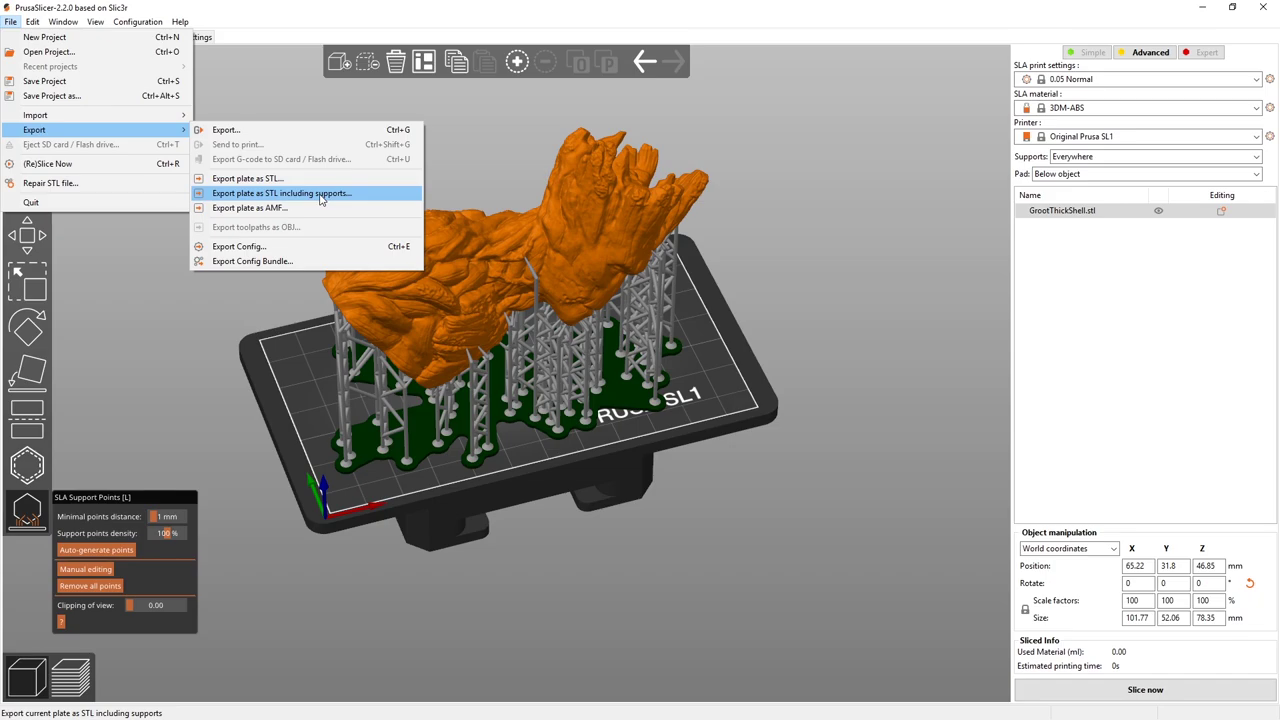
{"action": "left_click", "coordinate": [320, 197]}
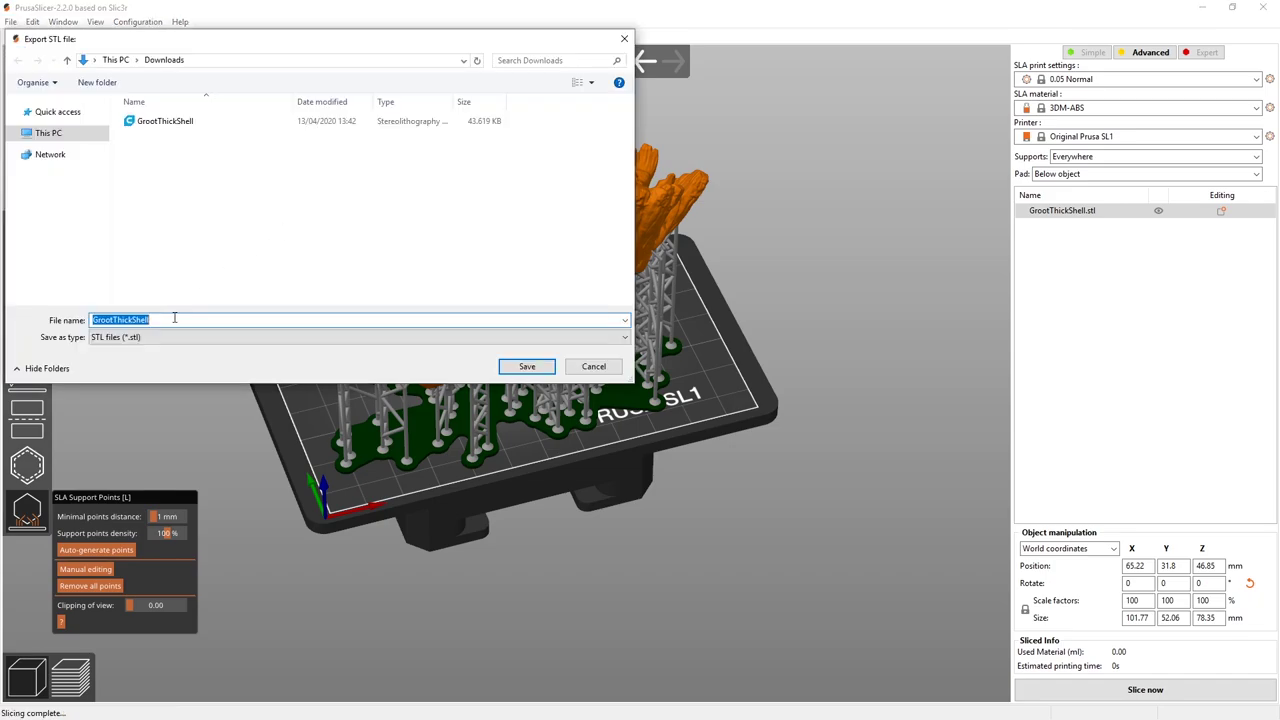
{"action": "left_click", "coordinate": [174, 318]}
{"action": "type", "text": "_wit"}
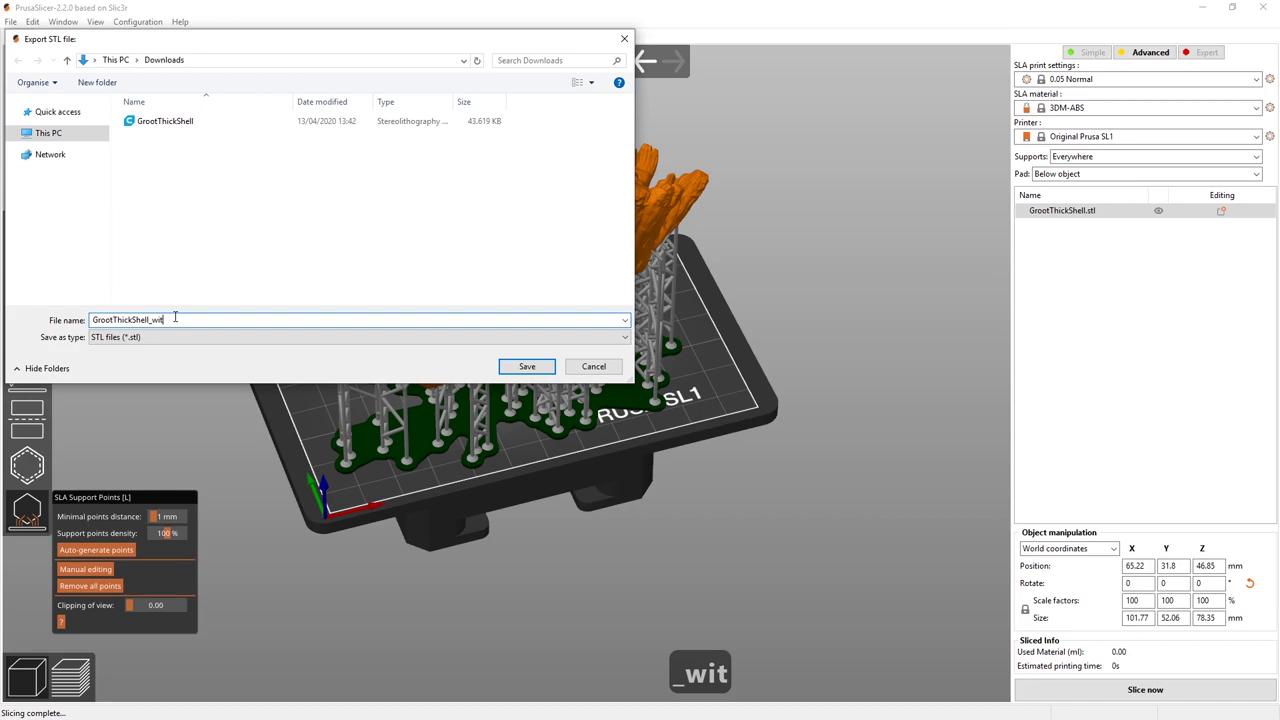
{"action": "type", "text": "h_support"}
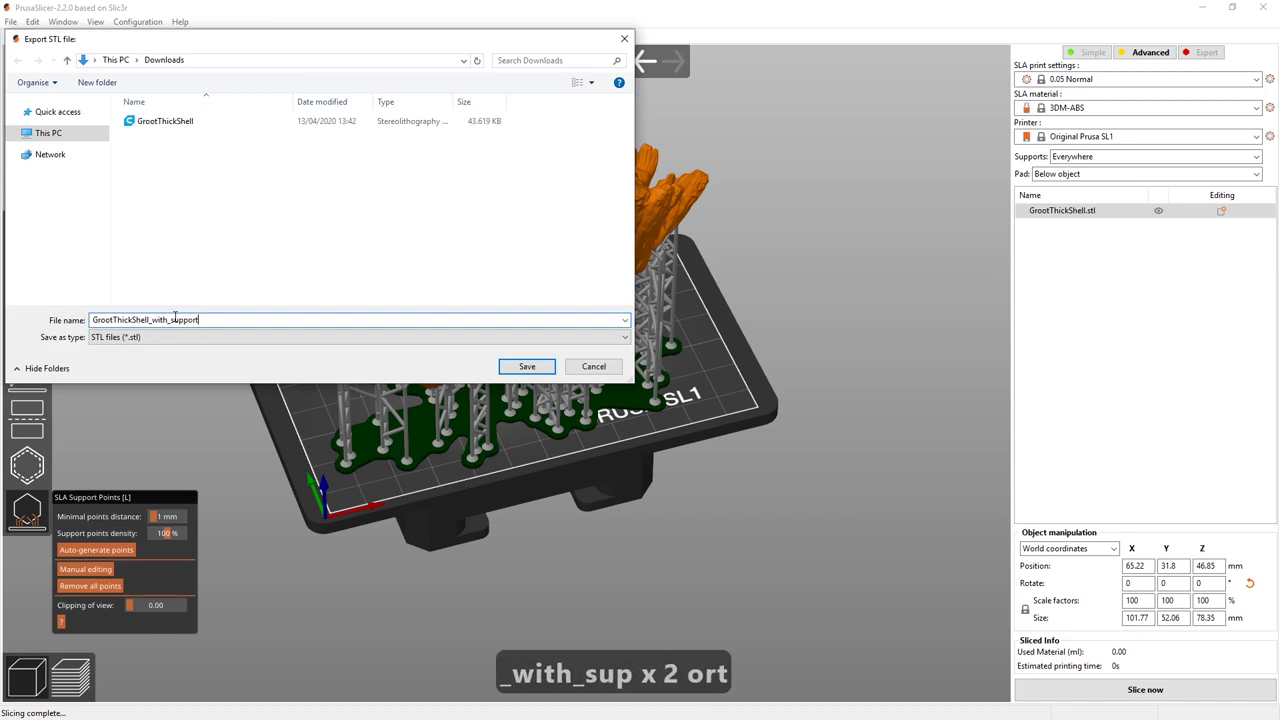
{"action": "type", "text": "s"}
{"action": "key", "text": "Return"}
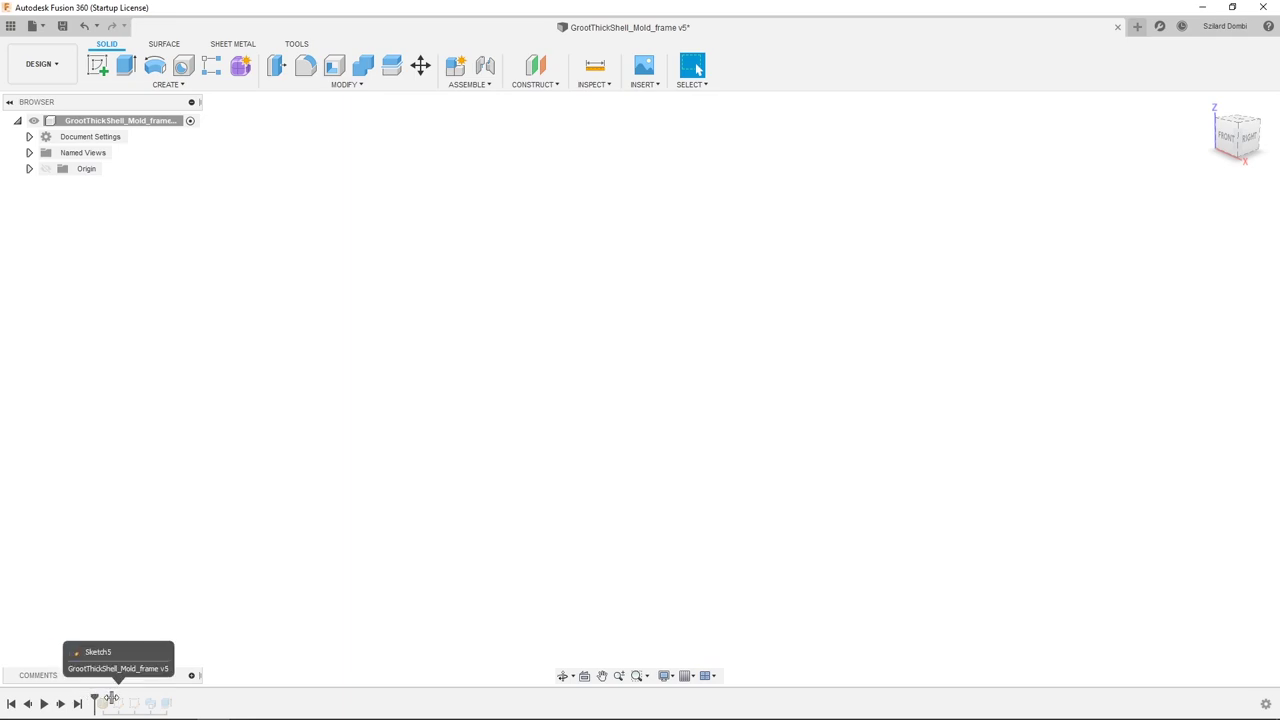
Advance the mold-frame timeline until the tapered cylinder surrounds Groot, then edit its sweep.
{"action": "left_click_drag", "start_coordinate": [111, 697], "coordinate": [113, 699]}
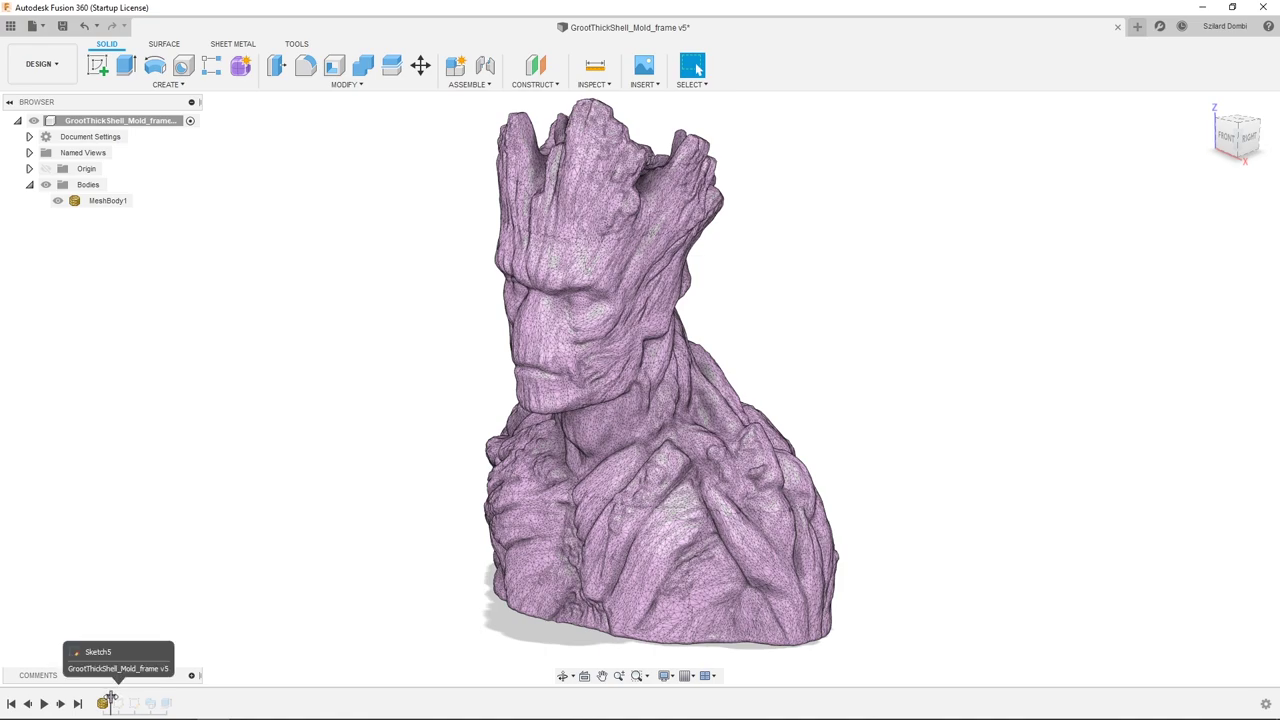
{"action": "left_click_drag", "start_coordinate": [114, 697], "coordinate": [122, 701]}
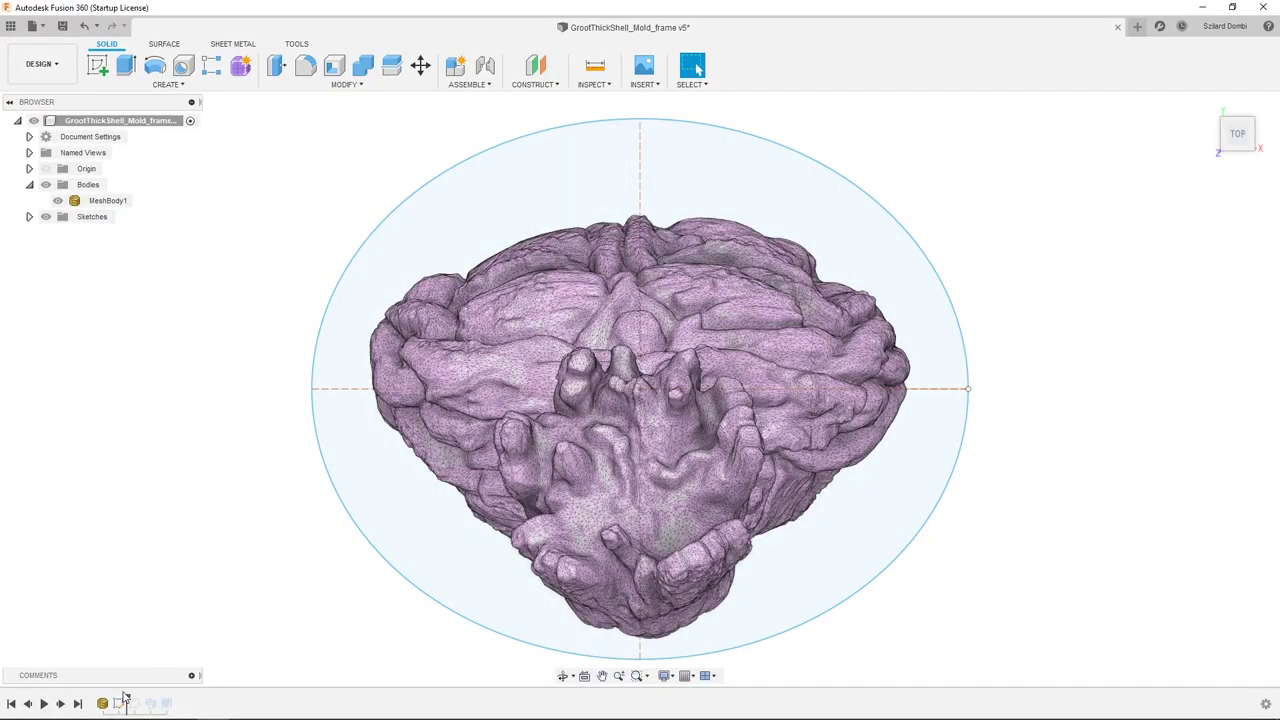
{"action": "left_click_drag", "start_coordinate": [125, 697], "coordinate": [144, 697]}
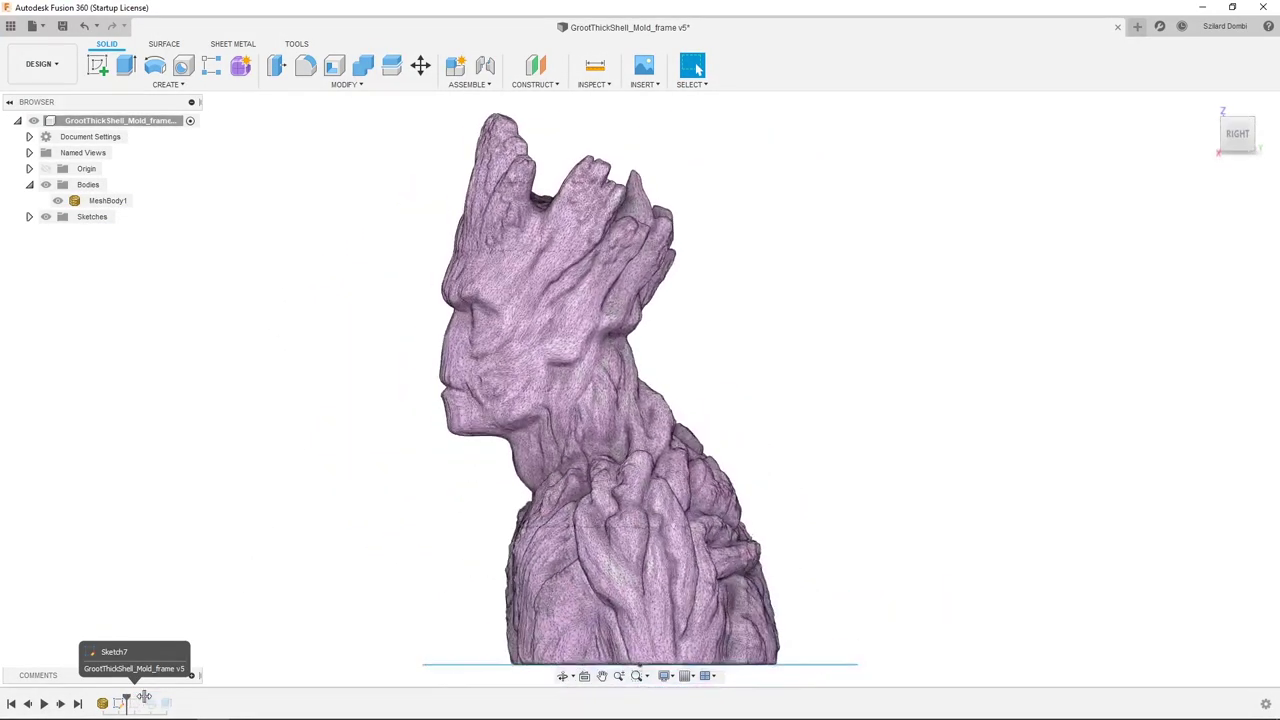
{"action": "left_click", "coordinate": [582, 533]}
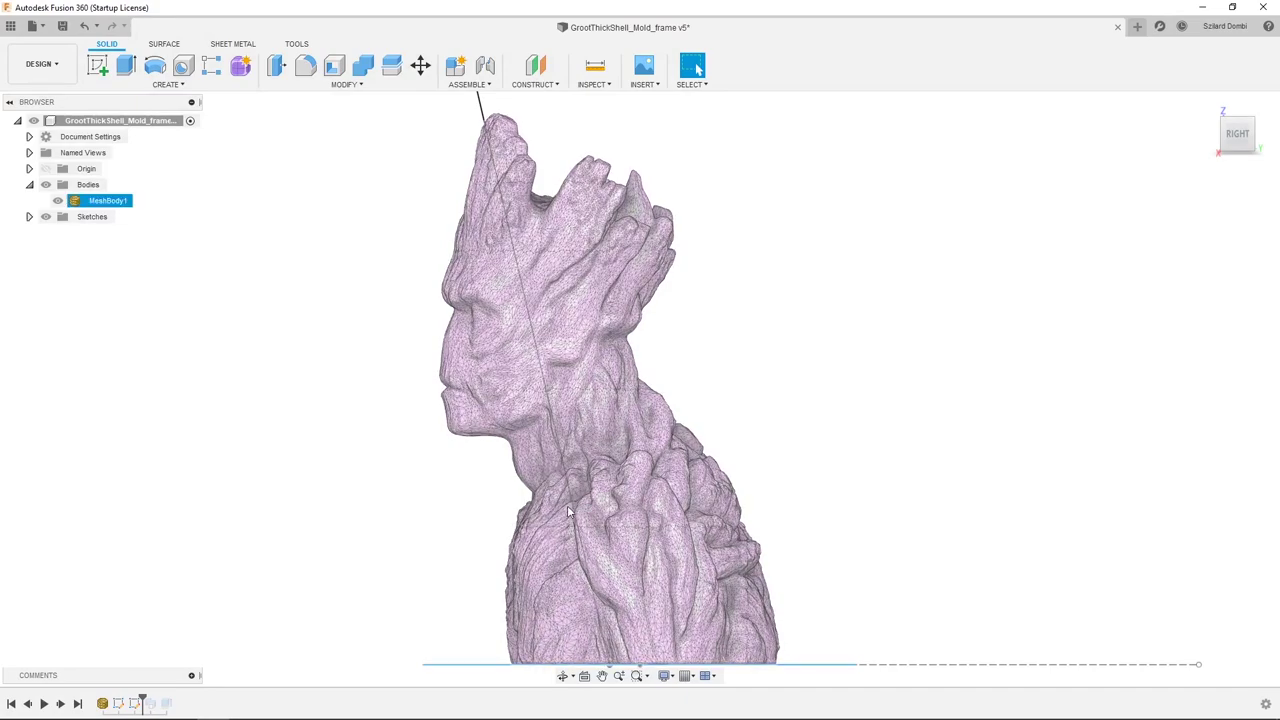
{"action": "left_click", "coordinate": [374, 612]}
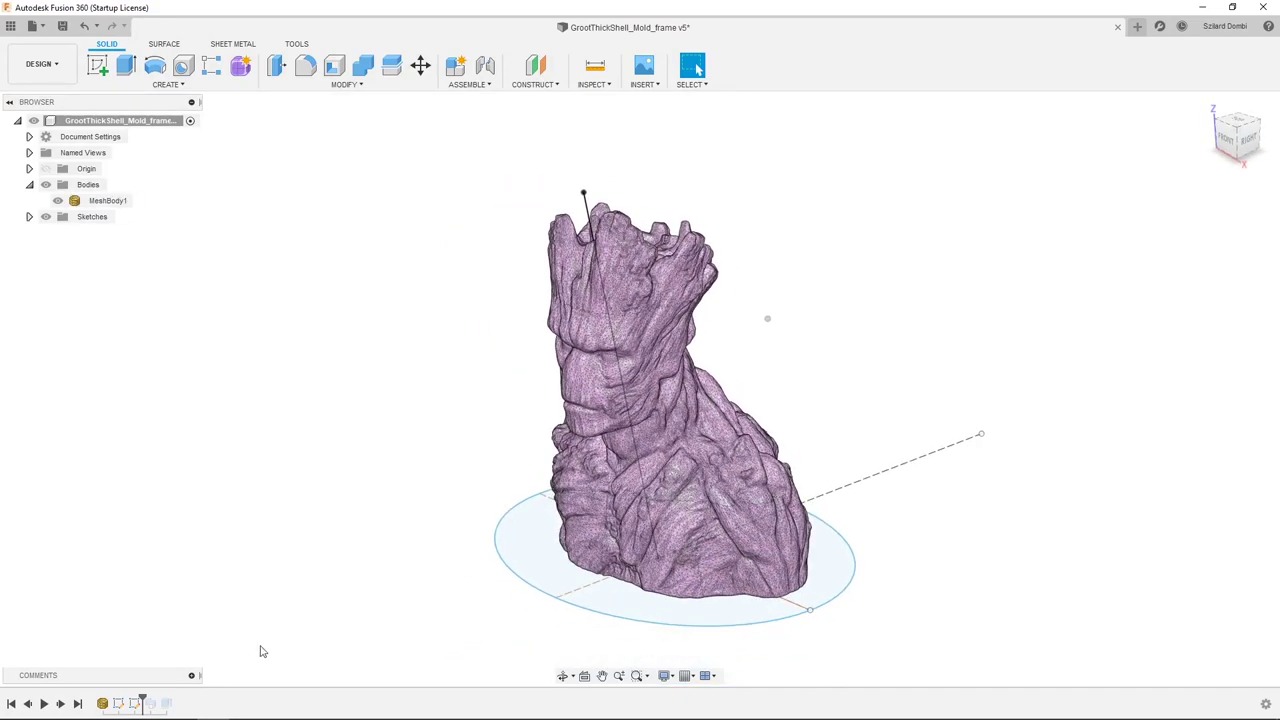
{"action": "left_click_drag", "start_coordinate": [157, 703], "coordinate": [160, 703]}
{"action": "double_click", "coordinate": [157, 703]}
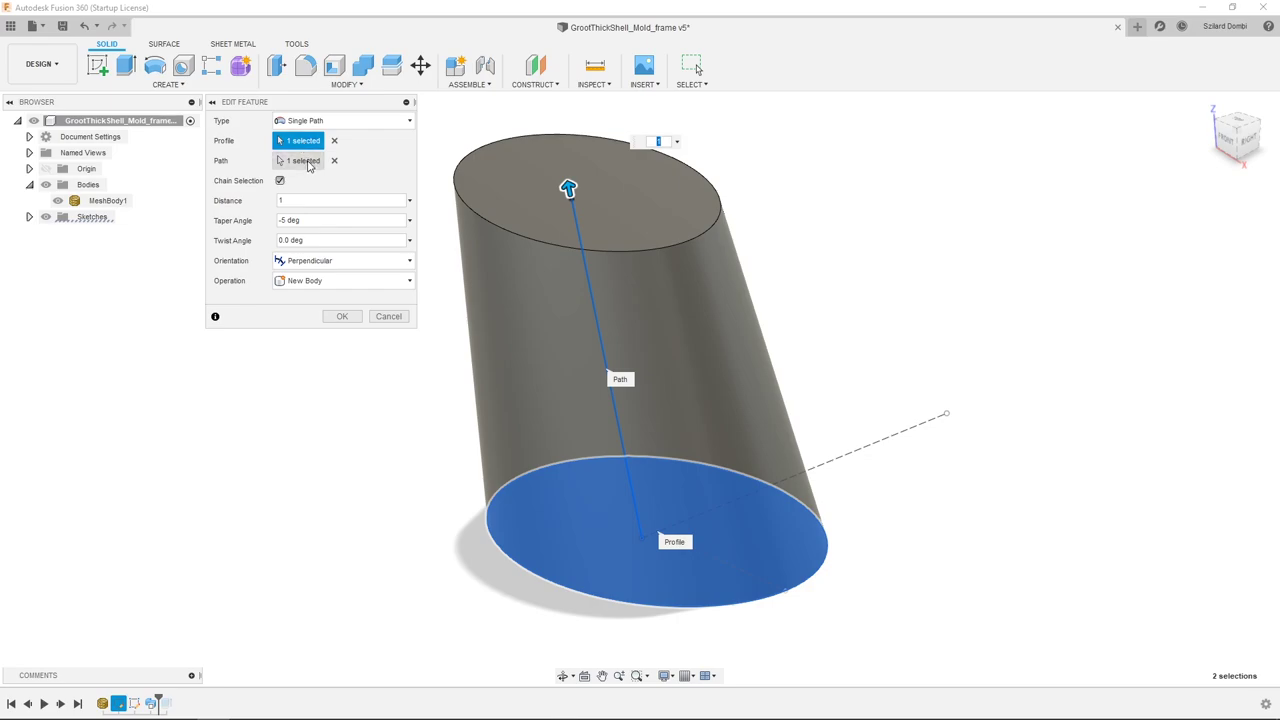
Check the sweep path and -5 deg taper angle, then cancel without changes.
{"action": "left_click", "coordinate": [308, 165]}
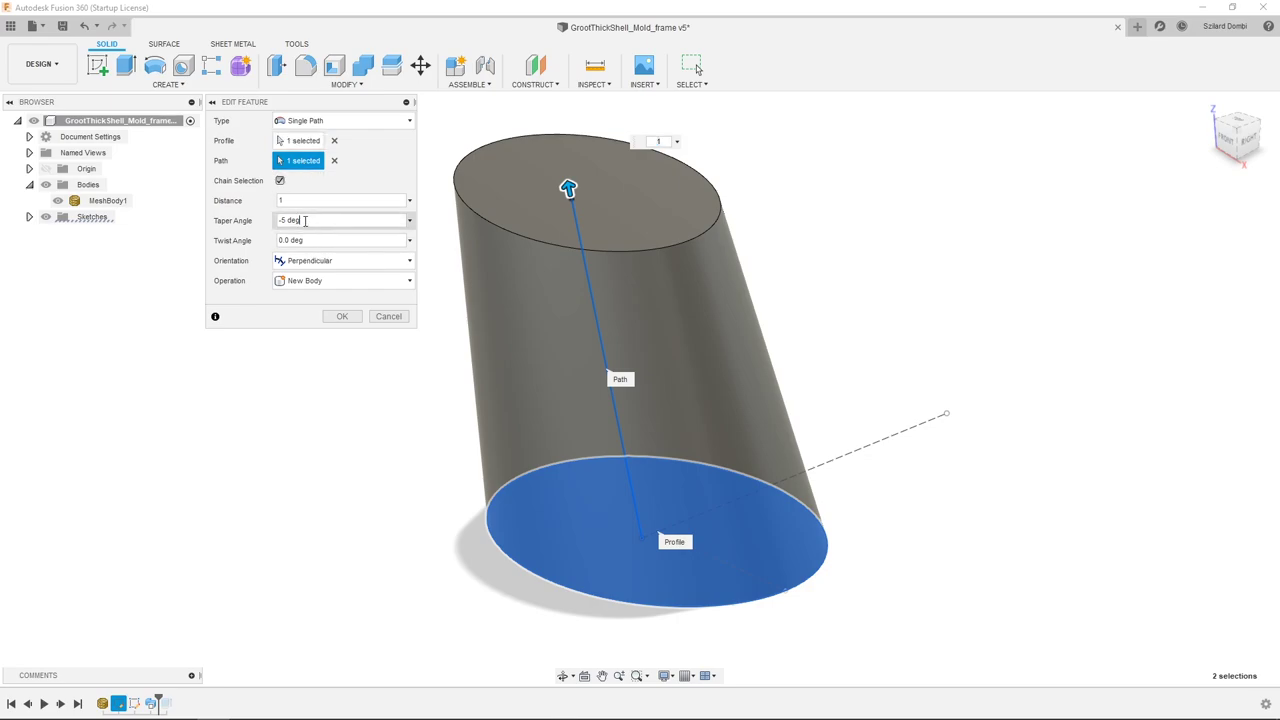
{"action": "left_click_drag", "start_coordinate": [305, 221], "coordinate": [258, 227]}
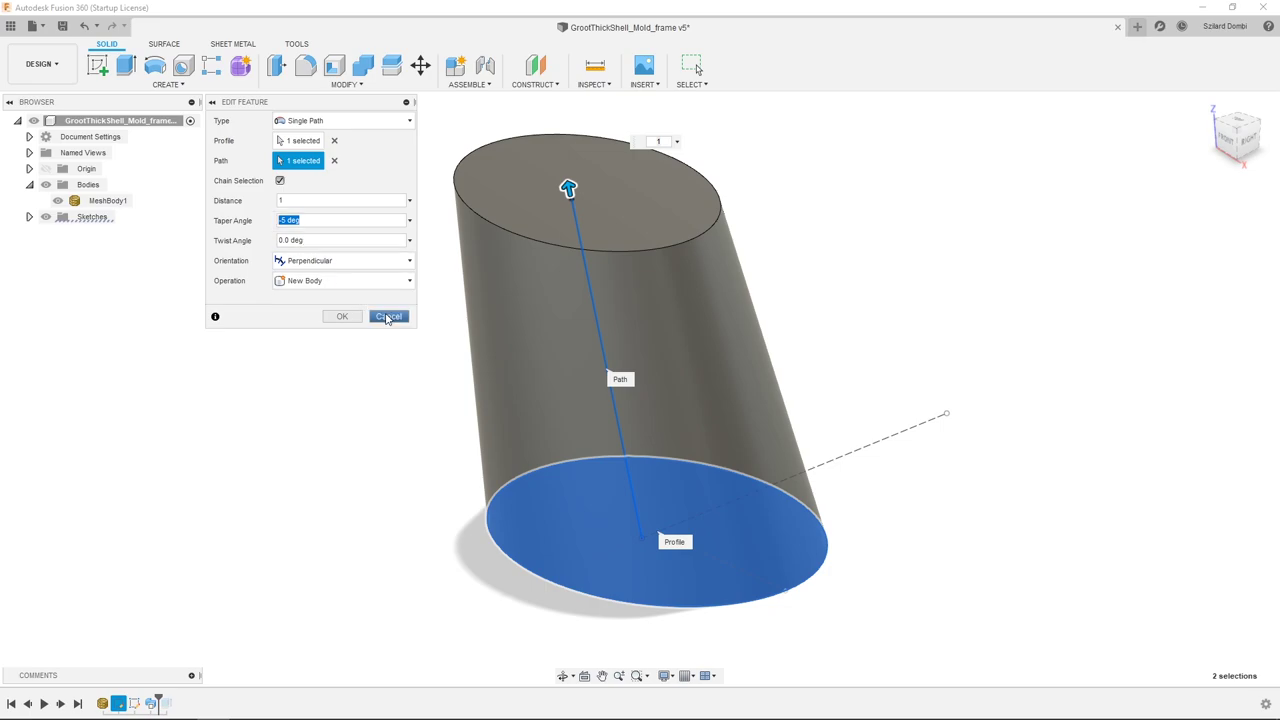
{"action": "left_click", "coordinate": [387, 317]}
Roll the timeline to the end and hide the Groot mesh body.
{"action": "left_click_drag", "start_coordinate": [157, 700], "coordinate": [172, 700]}
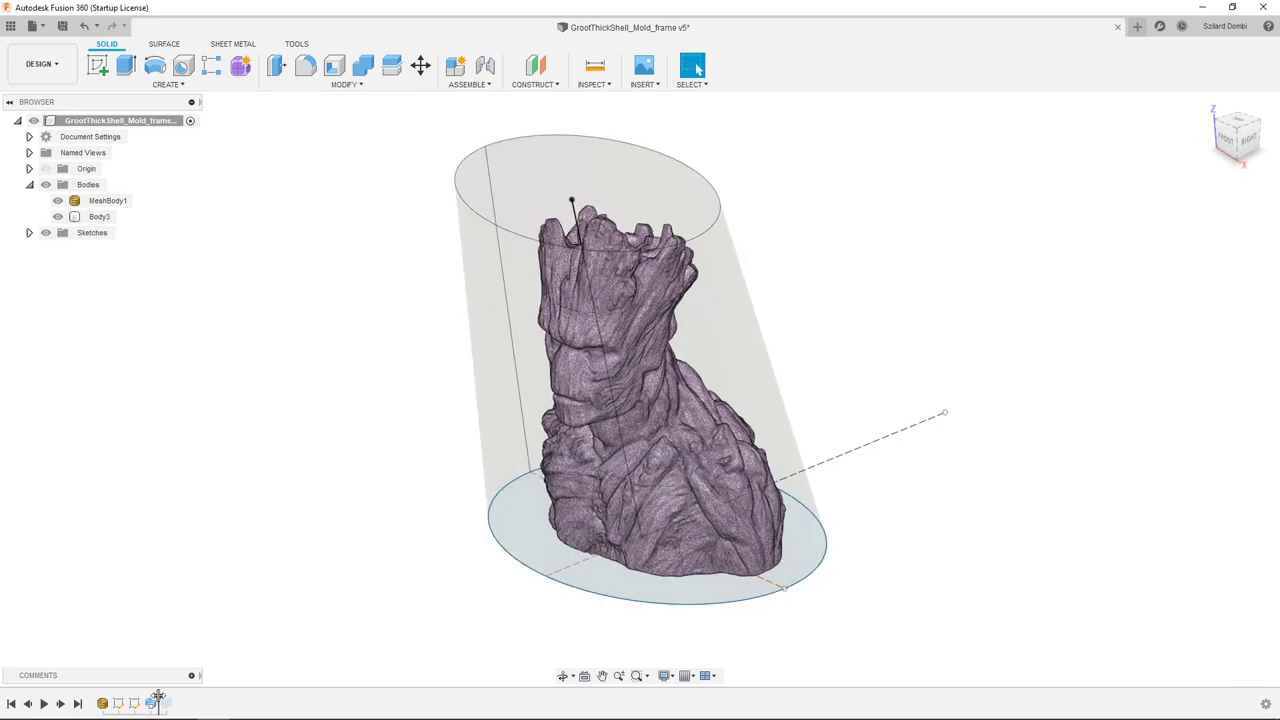
{"action": "left_click", "coordinate": [497, 583]}
{"action": "key", "text": "Escape"}
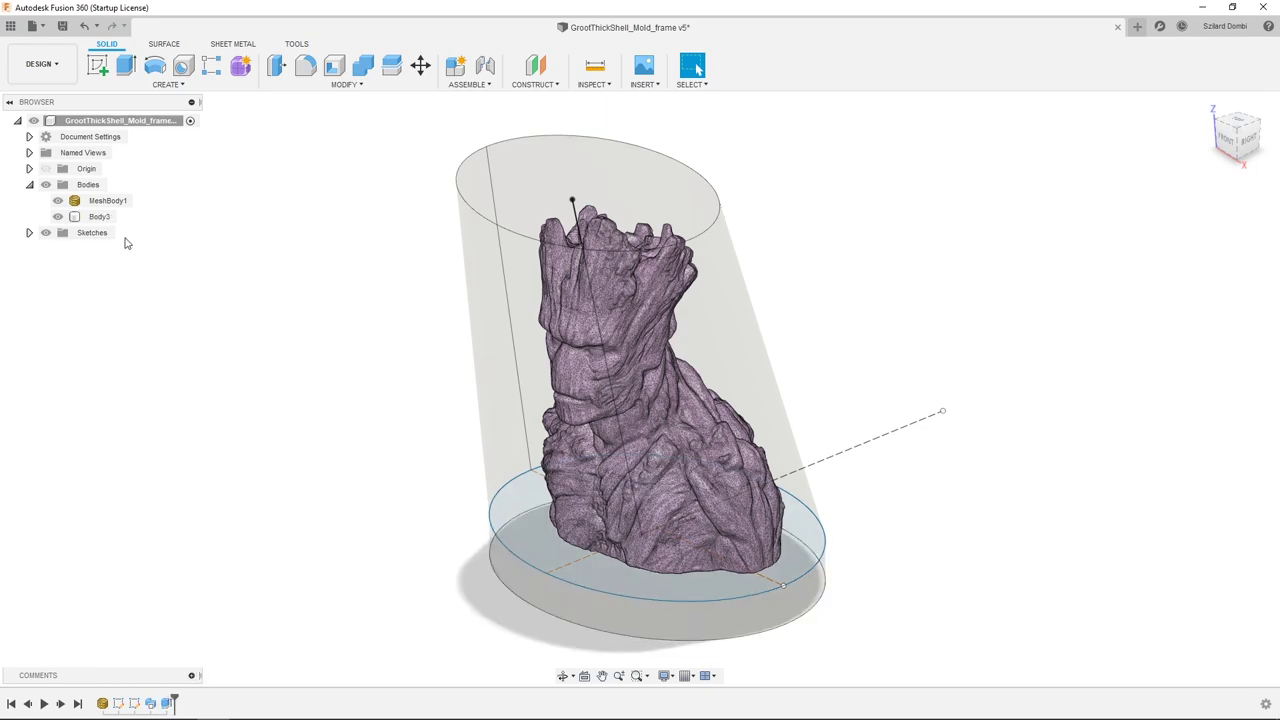
{"action": "left_click", "coordinate": [64, 202]}
{"action": "key", "text": "v"}
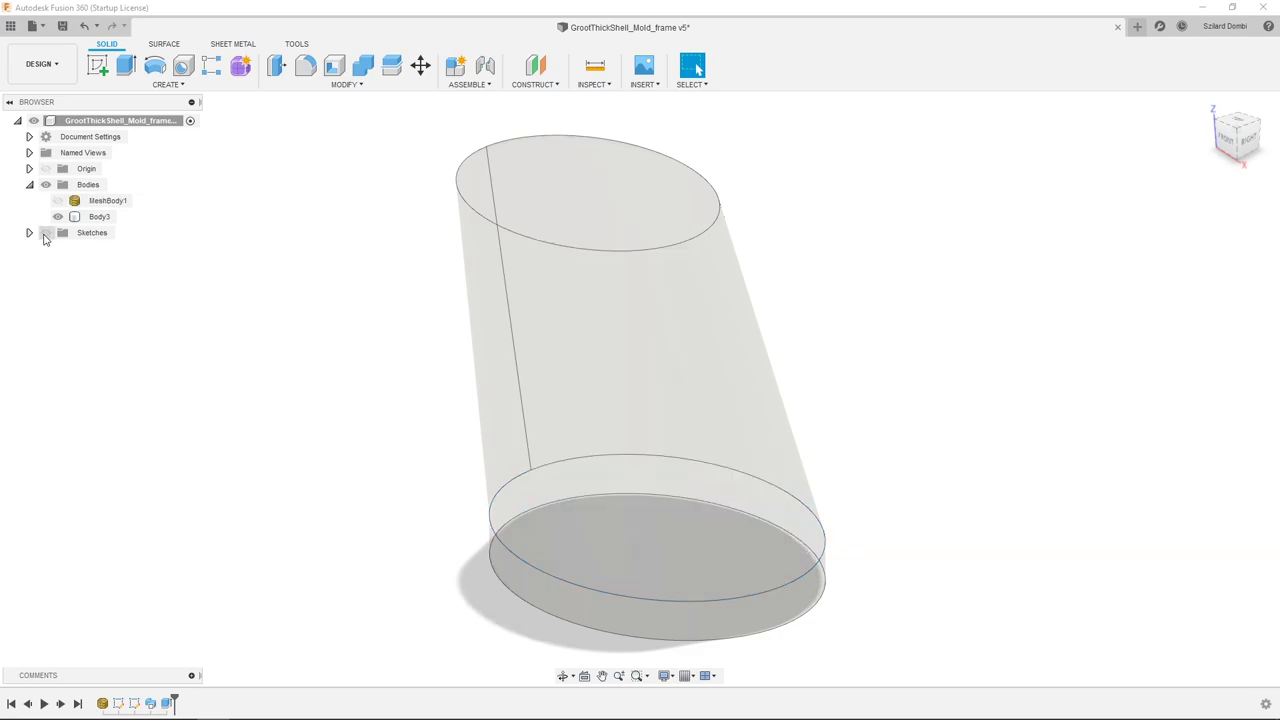
Save Body3 as an STL and send it to Simplify3D.
{"action": "right_click", "coordinate": [96, 218]}
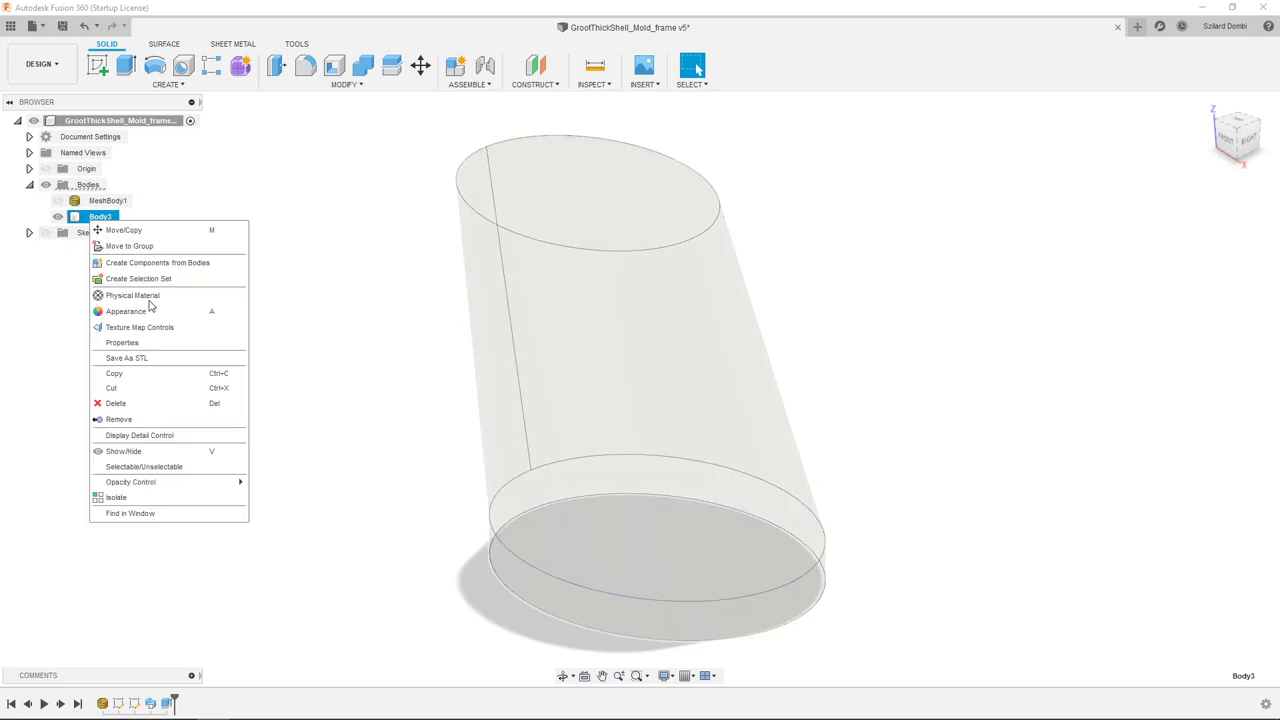
{"action": "left_click", "coordinate": [140, 360]}
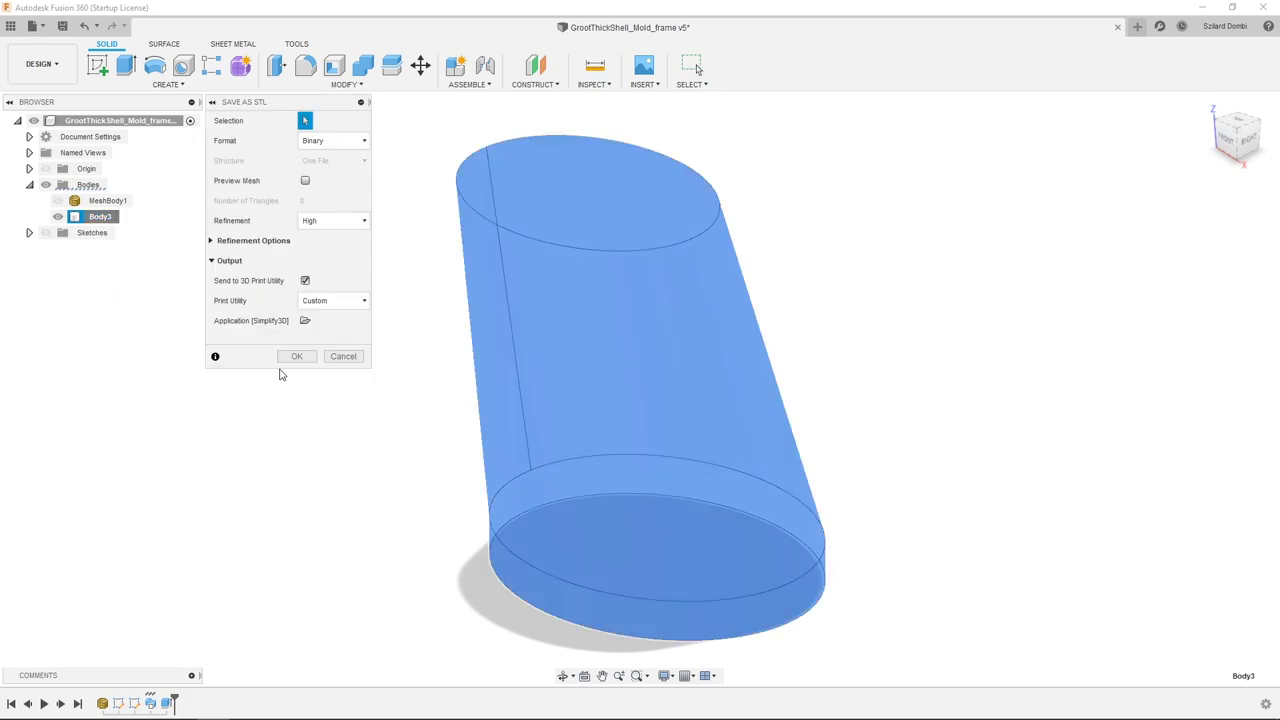
{"action": "left_click", "coordinate": [296, 357]}
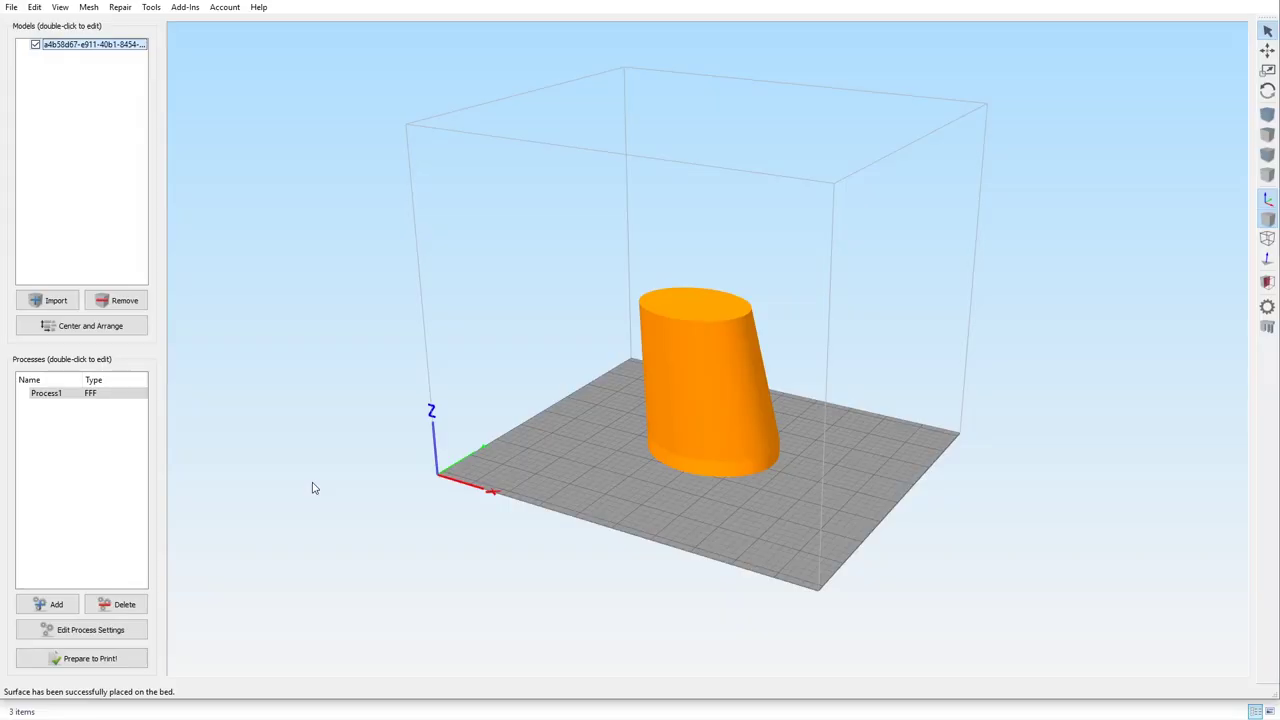
Lay the cup's top face on the bed and enable single-outline corkscrew vase mode in Layer settings.
{"action": "key", "text": "ctrl+l"}
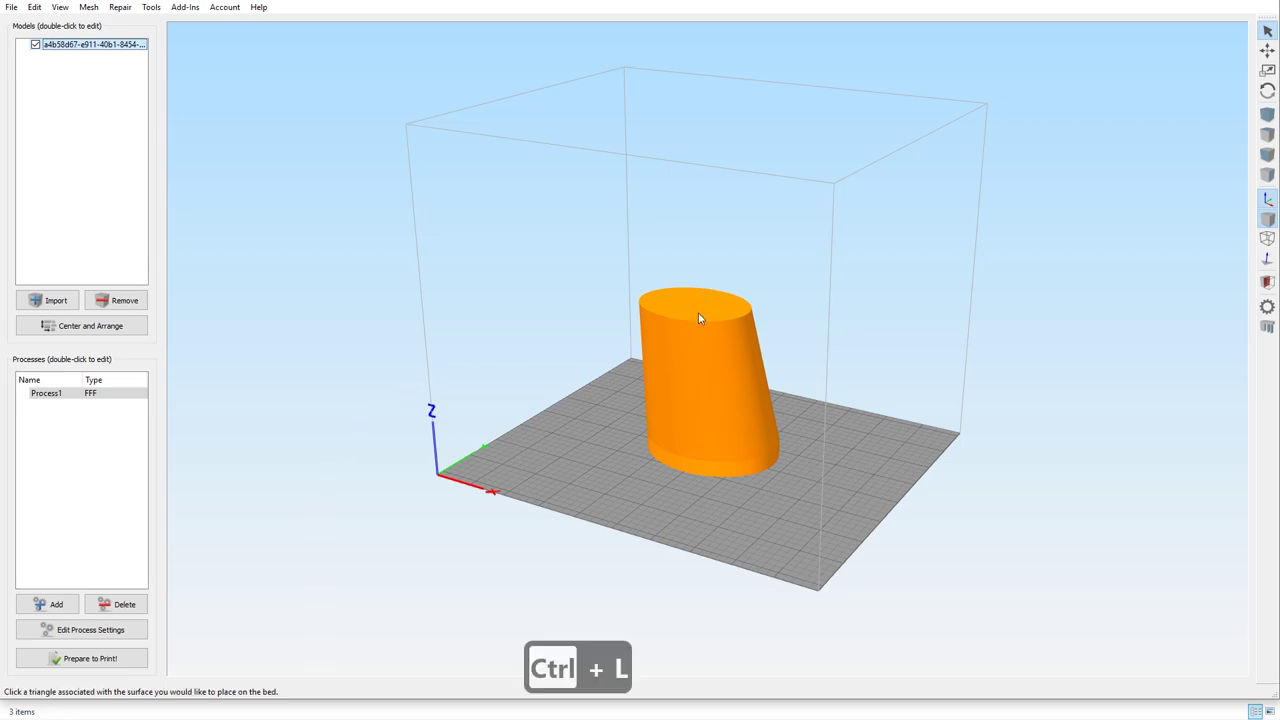
{"action": "left_click", "coordinate": [698, 318]}
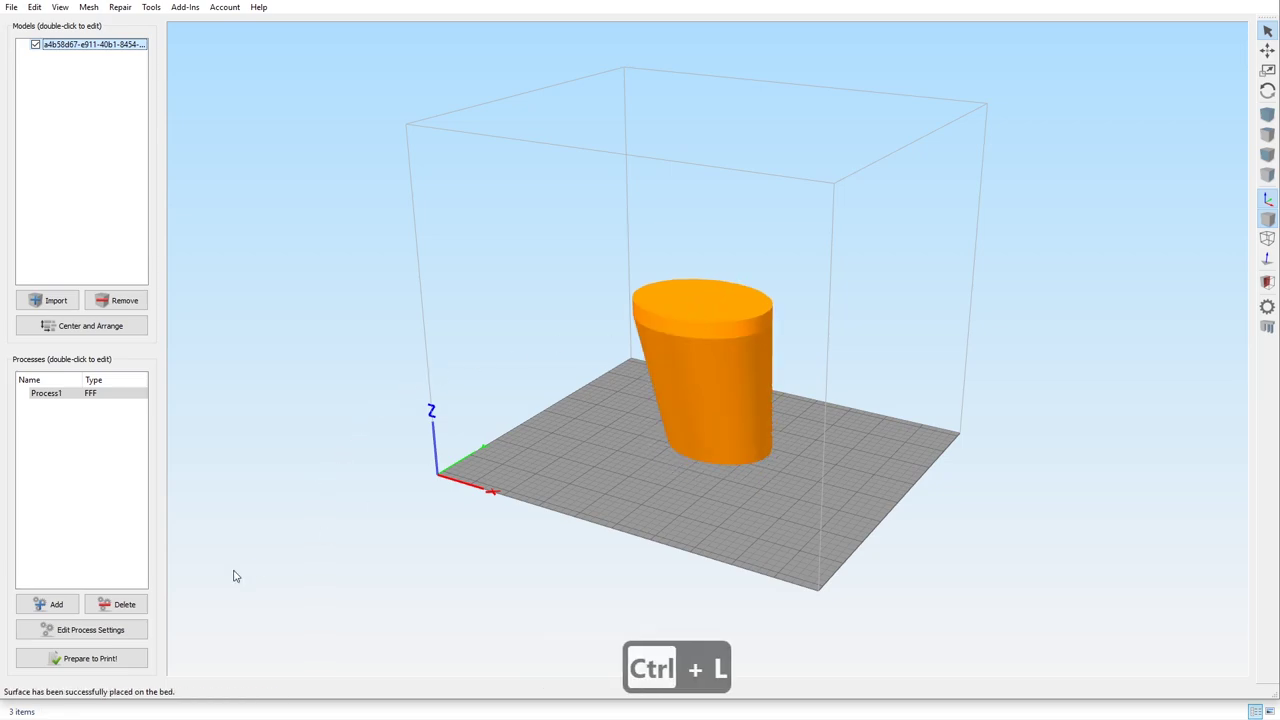
{"action": "left_click", "coordinate": [90, 627]}
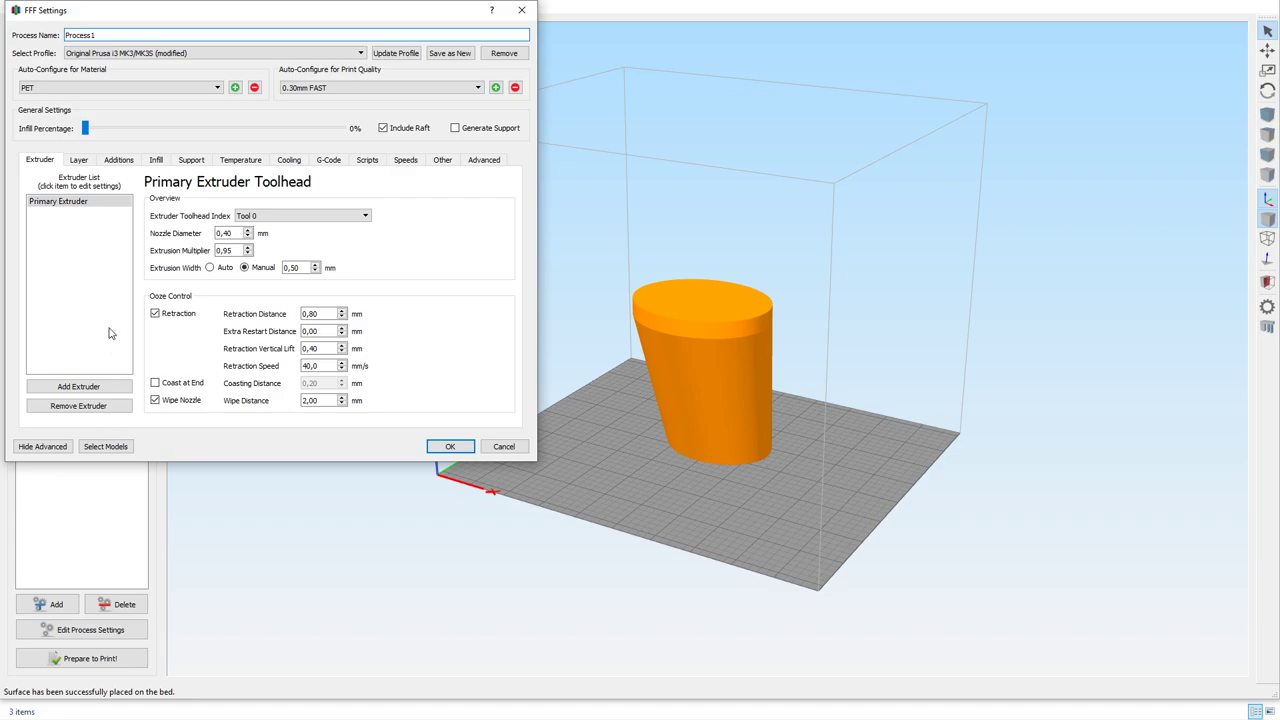
{"action": "left_click", "coordinate": [79, 161]}
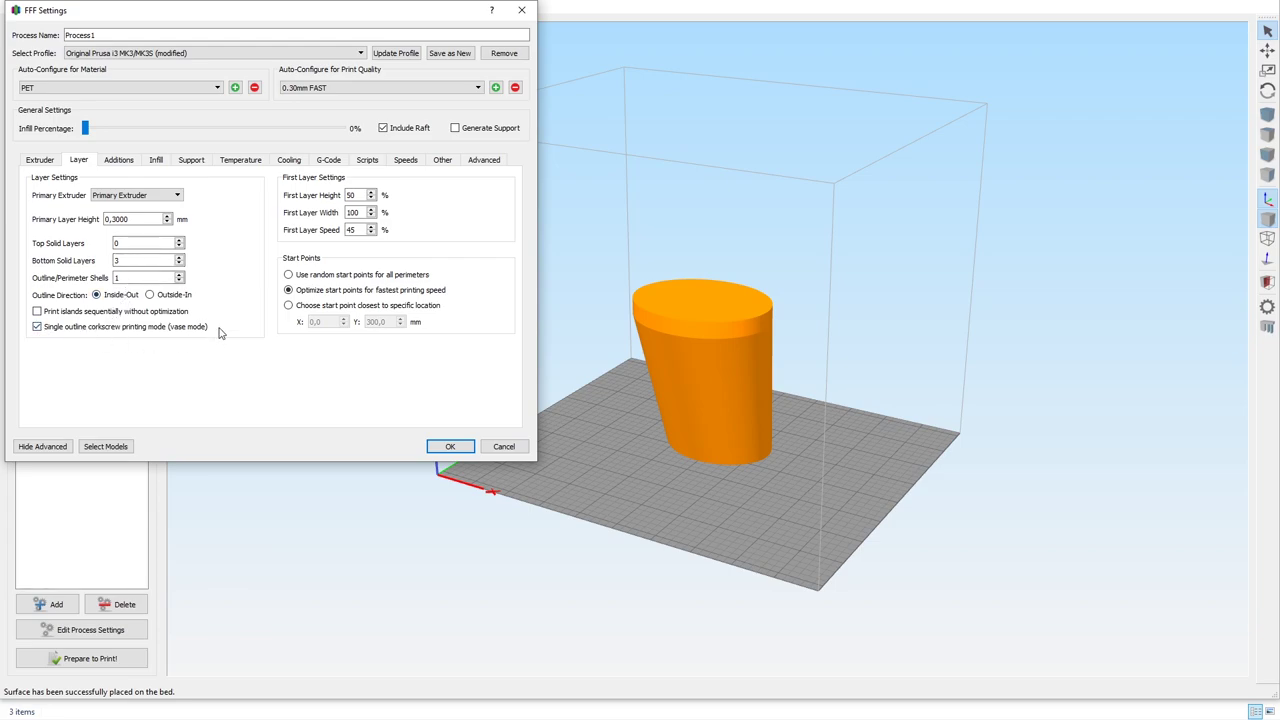
{"action": "left_click", "coordinate": [37, 327]}
{"action": "left_click", "coordinate": [442, 446]}
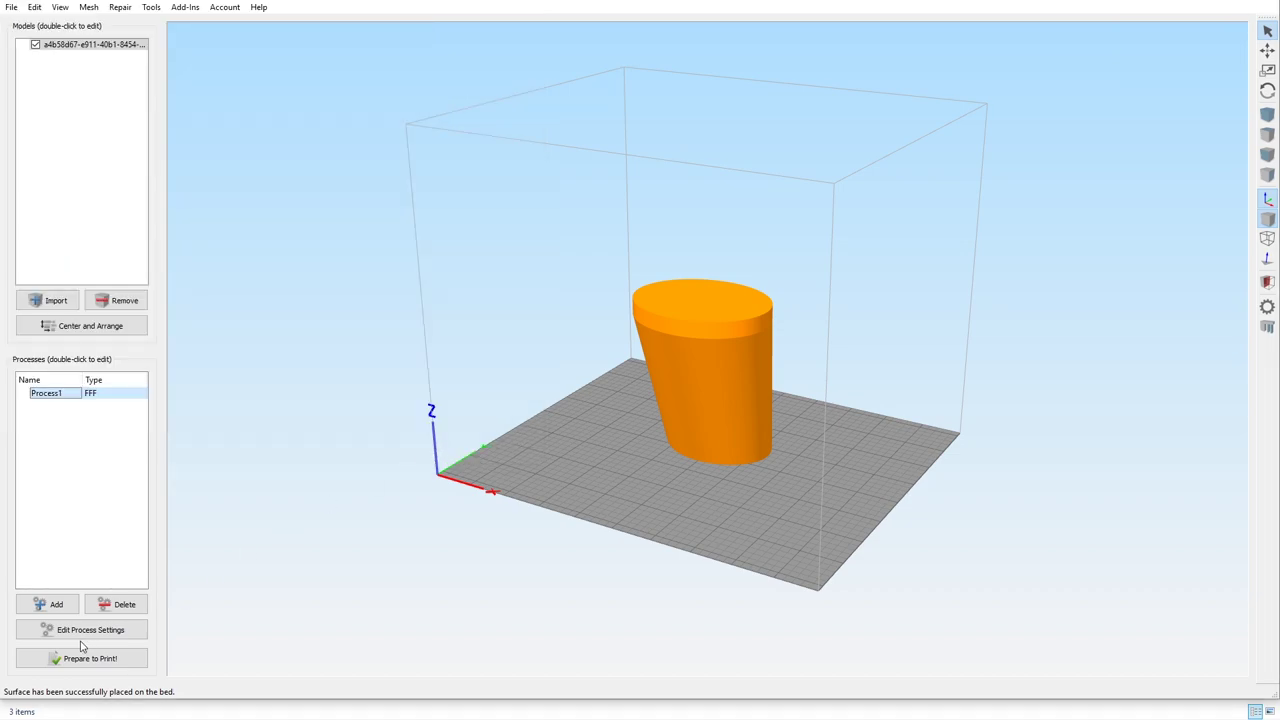
Slice the cup and hide the retraction markers in the spiral toolpath preview.
{"action": "left_click", "coordinate": [72, 659]}
{"action": "scroll", "coordinate": [604, 409], "scroll_direction": "down", "scroll_amount": 2}
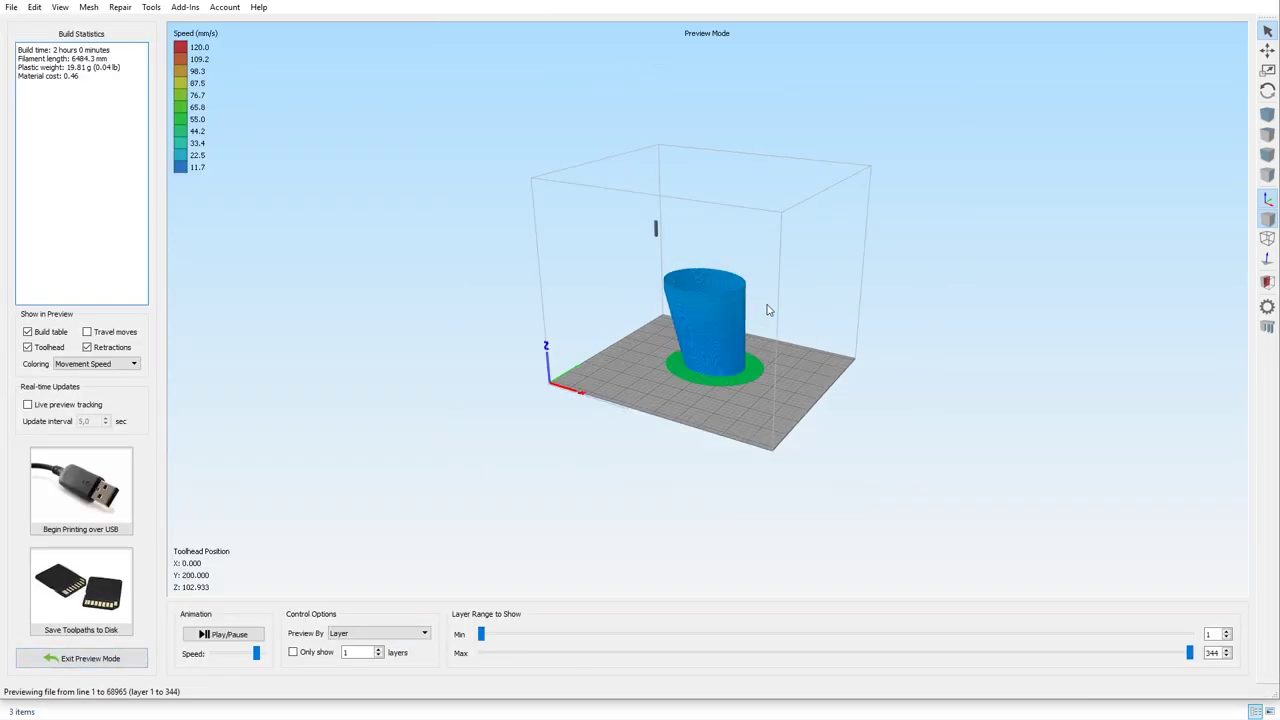
{"action": "scroll", "coordinate": [766, 273], "scroll_direction": "up", "scroll_amount": 6}
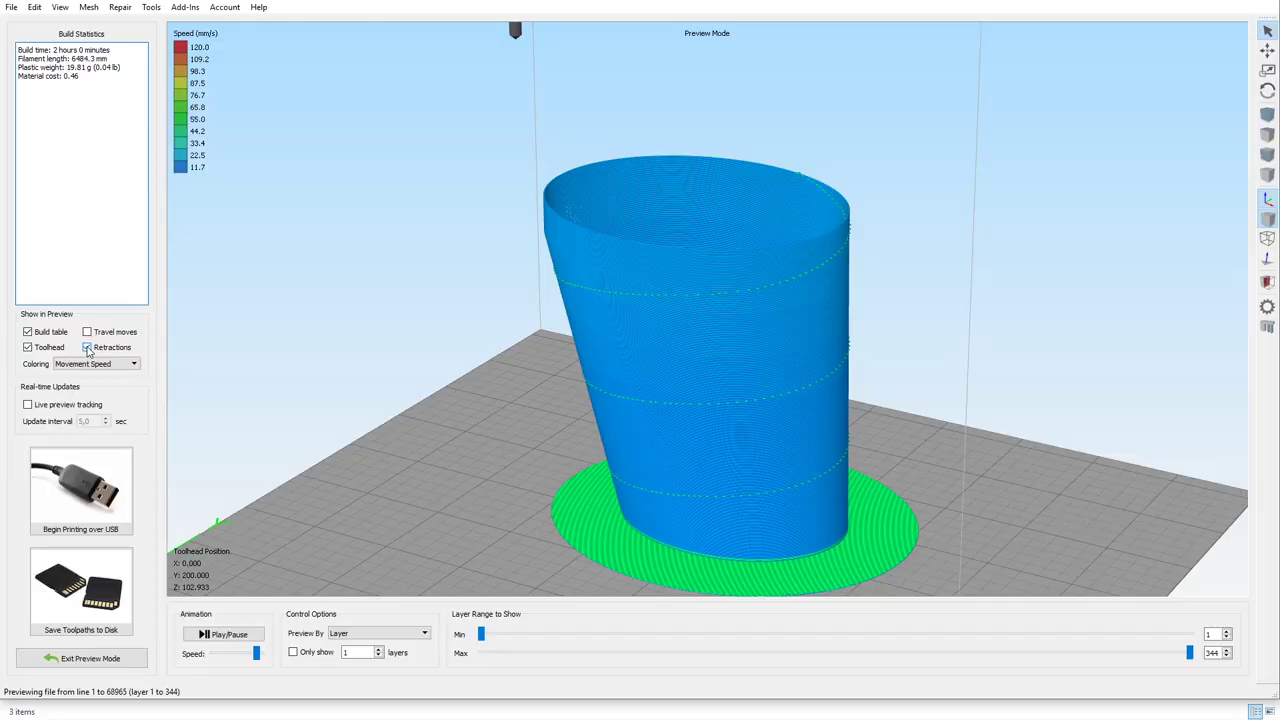
{"action": "left_click", "coordinate": [87, 347]}
{"action": "scroll", "coordinate": [767, 311], "scroll_direction": "down", "scroll_amount": 1}
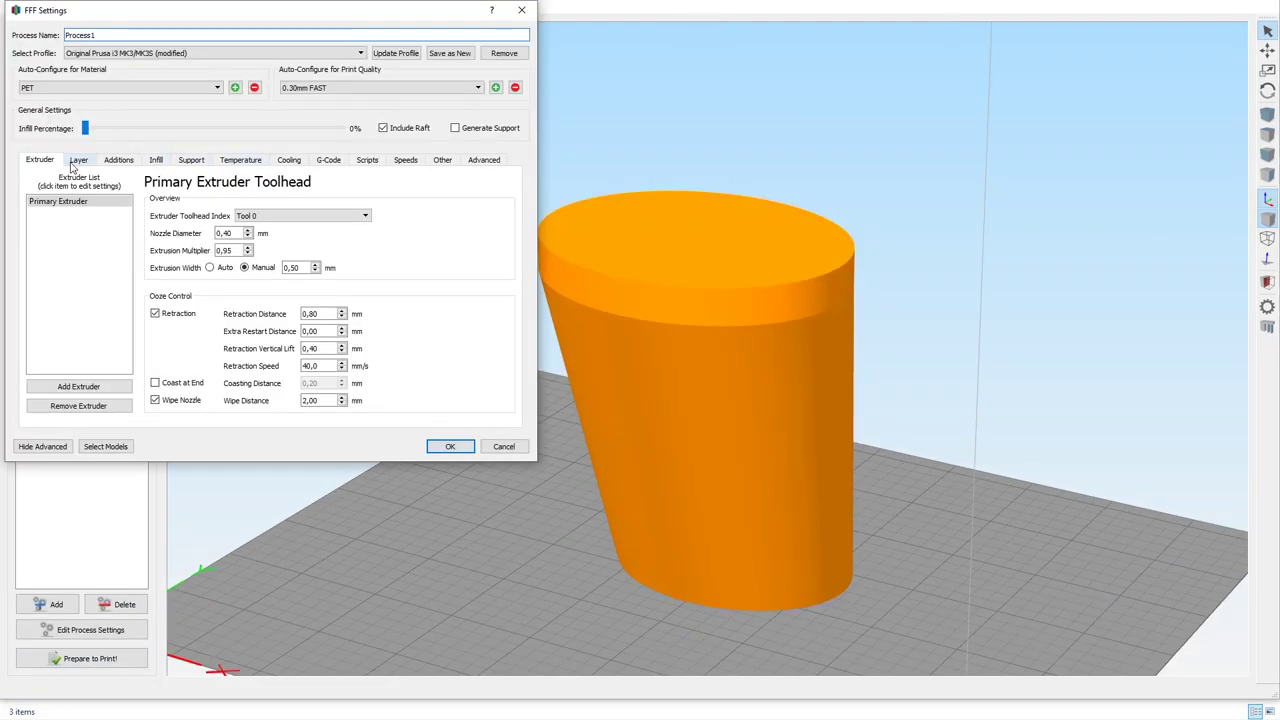
Review the Layer and Additions process settings to confirm vase mode and raft are set.
{"action": "left_click", "coordinate": [78, 160]}
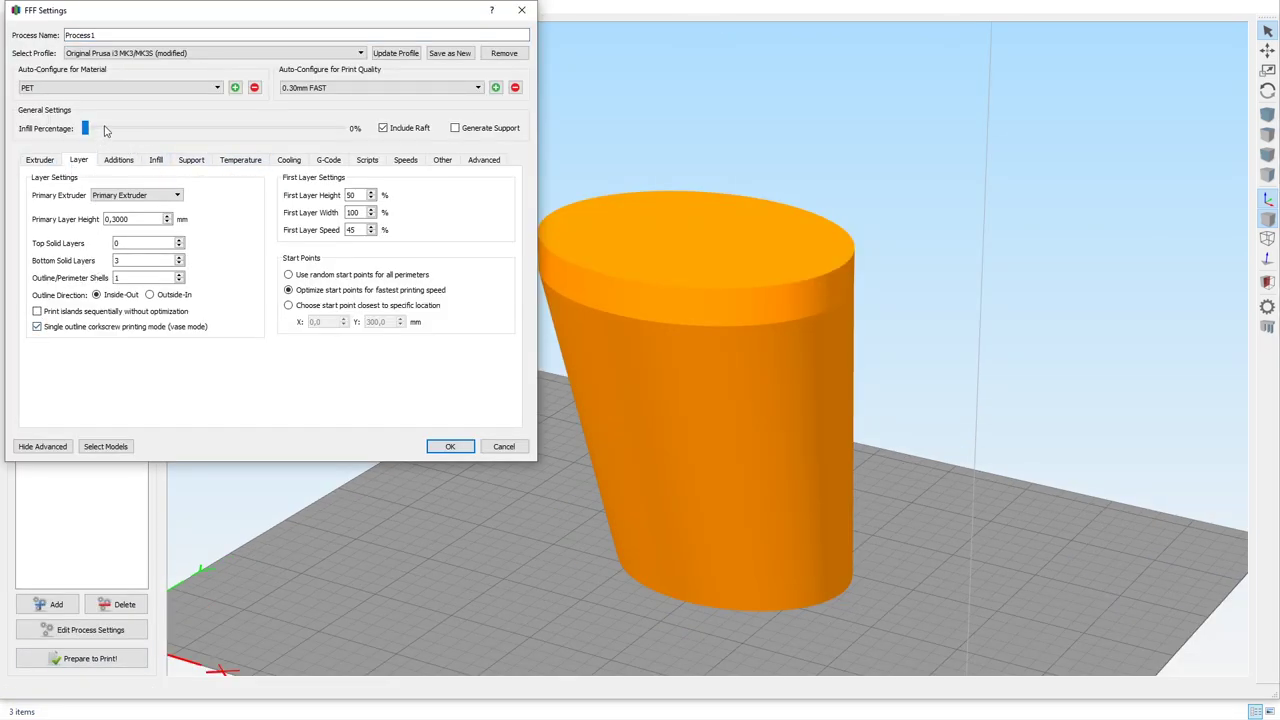
{"action": "left_click", "coordinate": [118, 160]}
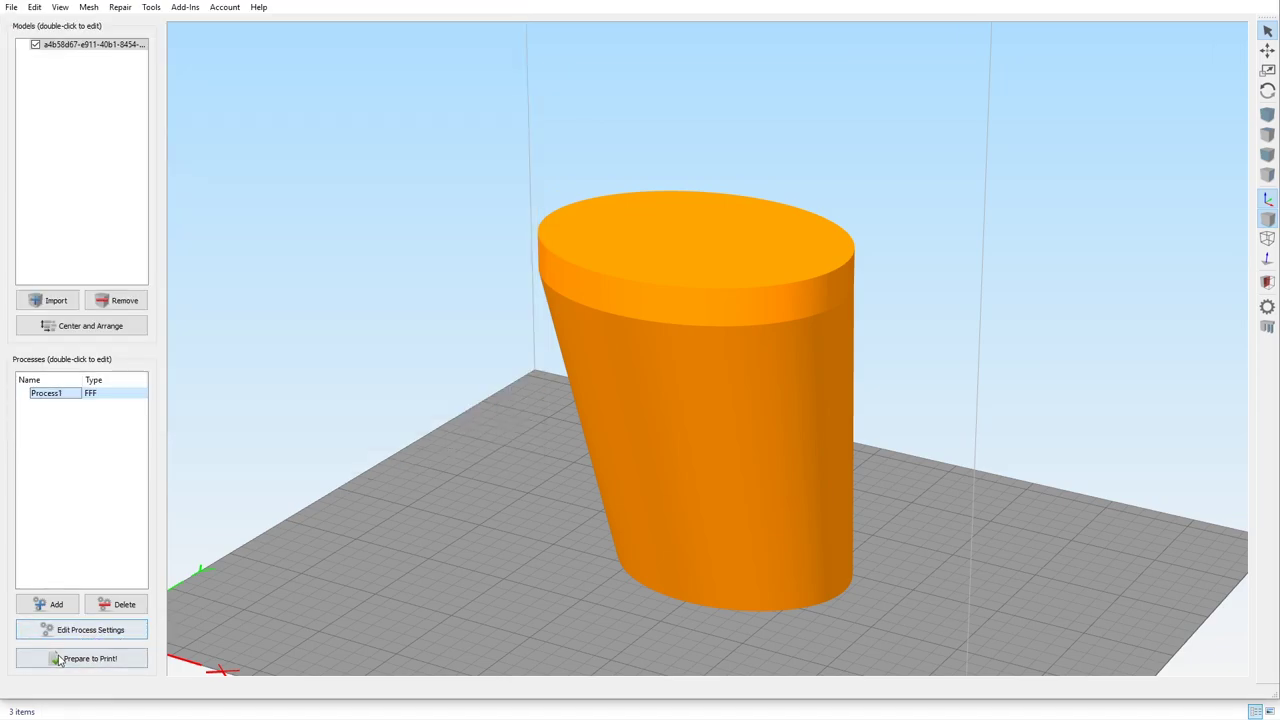
Re-slice the cup and save its toolpaths to Downloads as cup.gcode.
{"action": "left_click", "coordinate": [92, 658]}
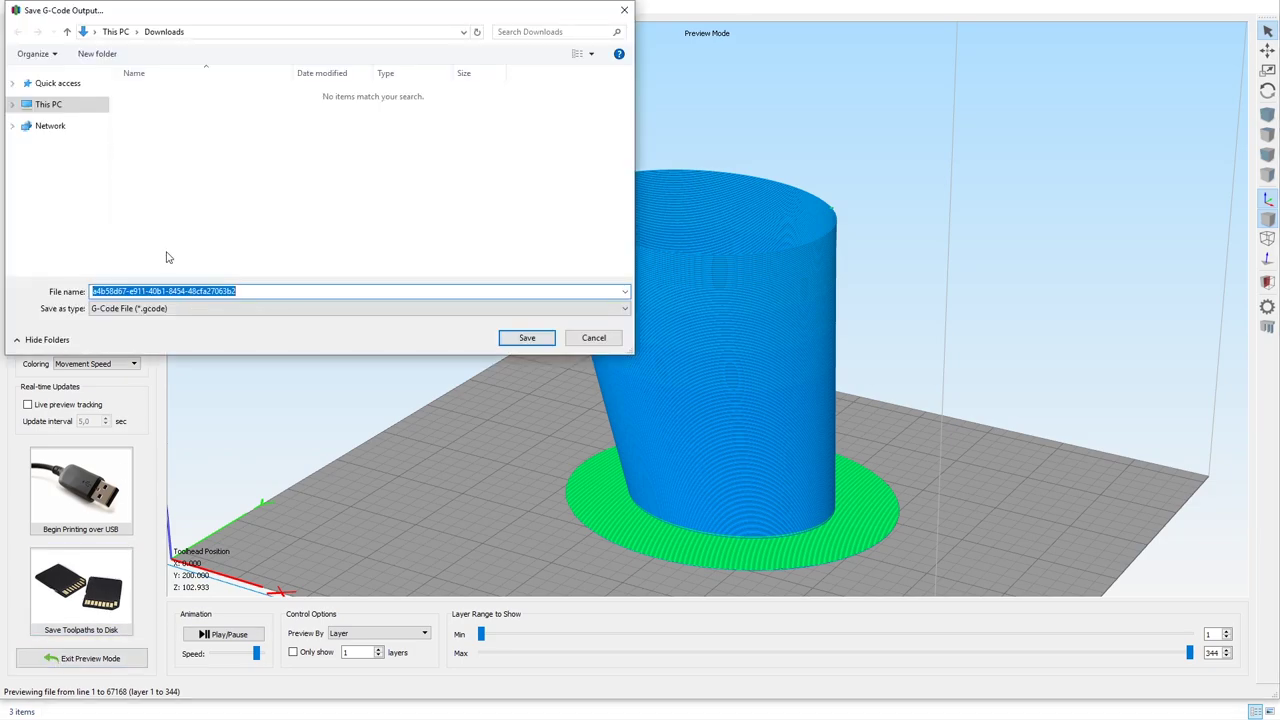
{"action": "type", "text": "cu"}
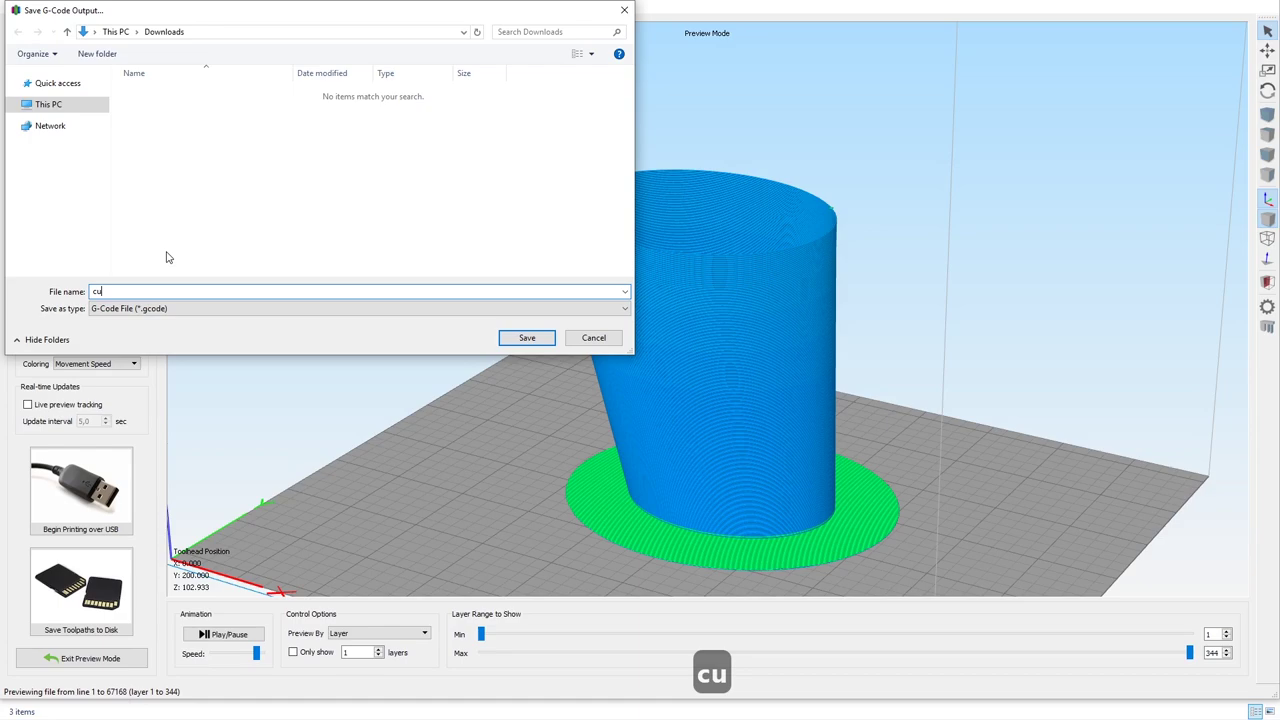
{"action": "type", "text": "p"}
{"action": "key", "text": "Return"}
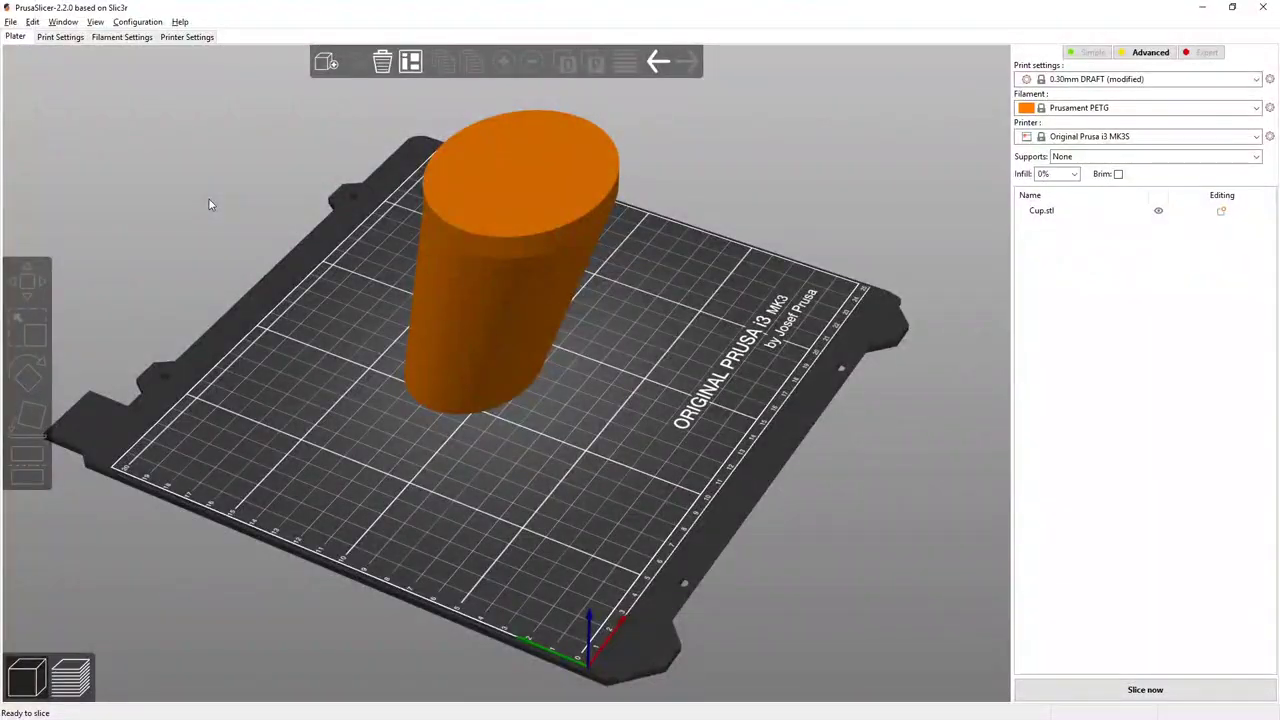
{"action": "key", "text": "ctrl+shift+backslash"}
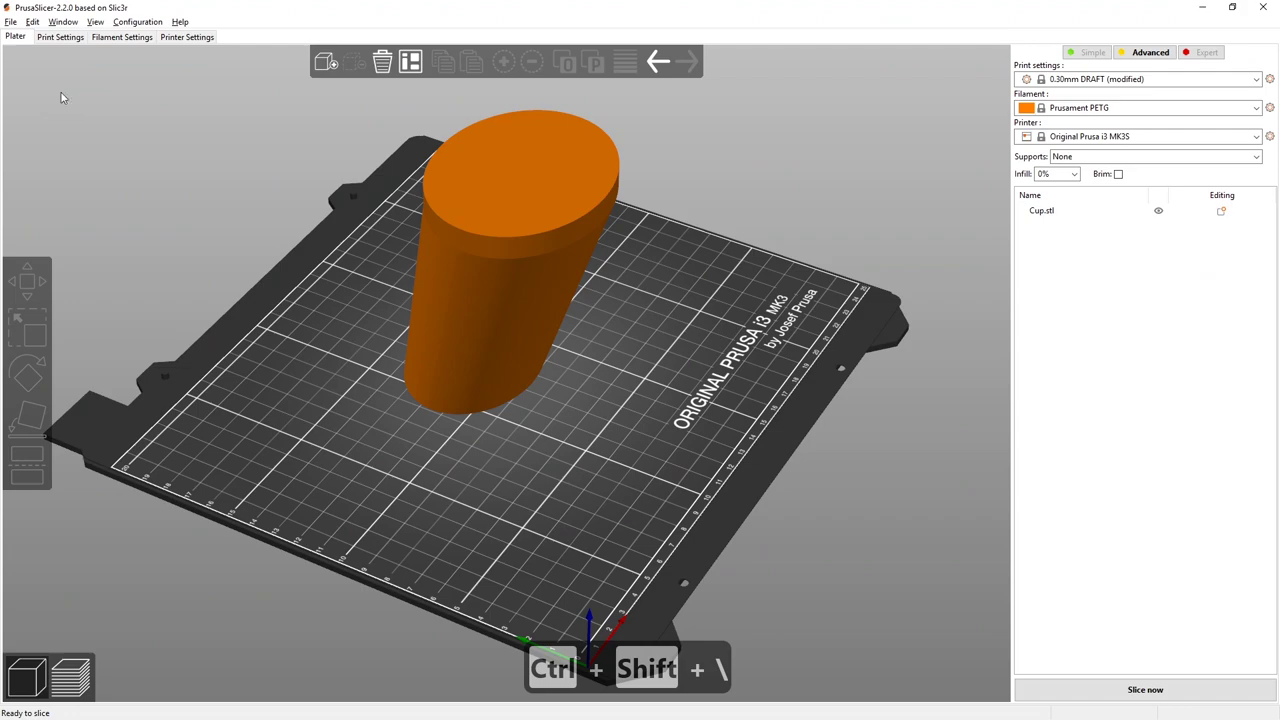
Show the cup's Print Settings with Spiral vase on, 1 perimeter and 0 top solid layers.
{"action": "left_click", "coordinate": [58, 37]}
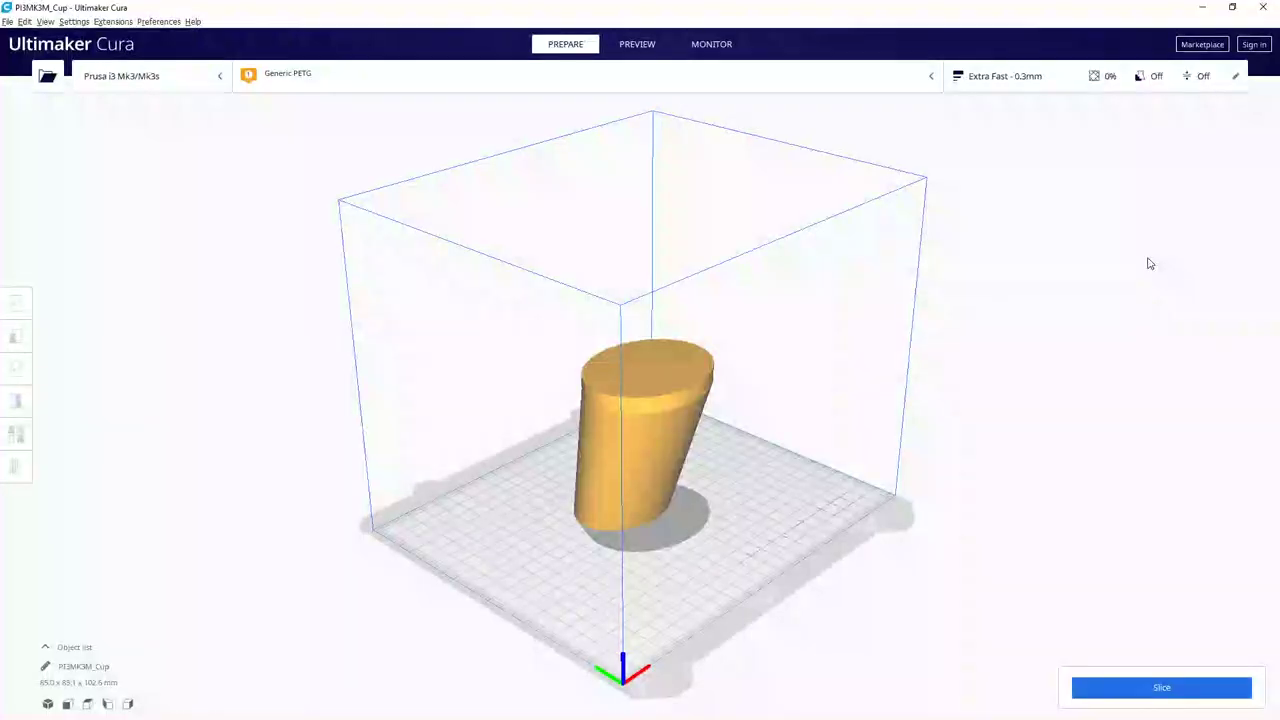
Search Cura's custom print settings for 'spiral' and enable Spiralize Outer Contour.
{"action": "key", "text": "ctrl+shift+backslash"}
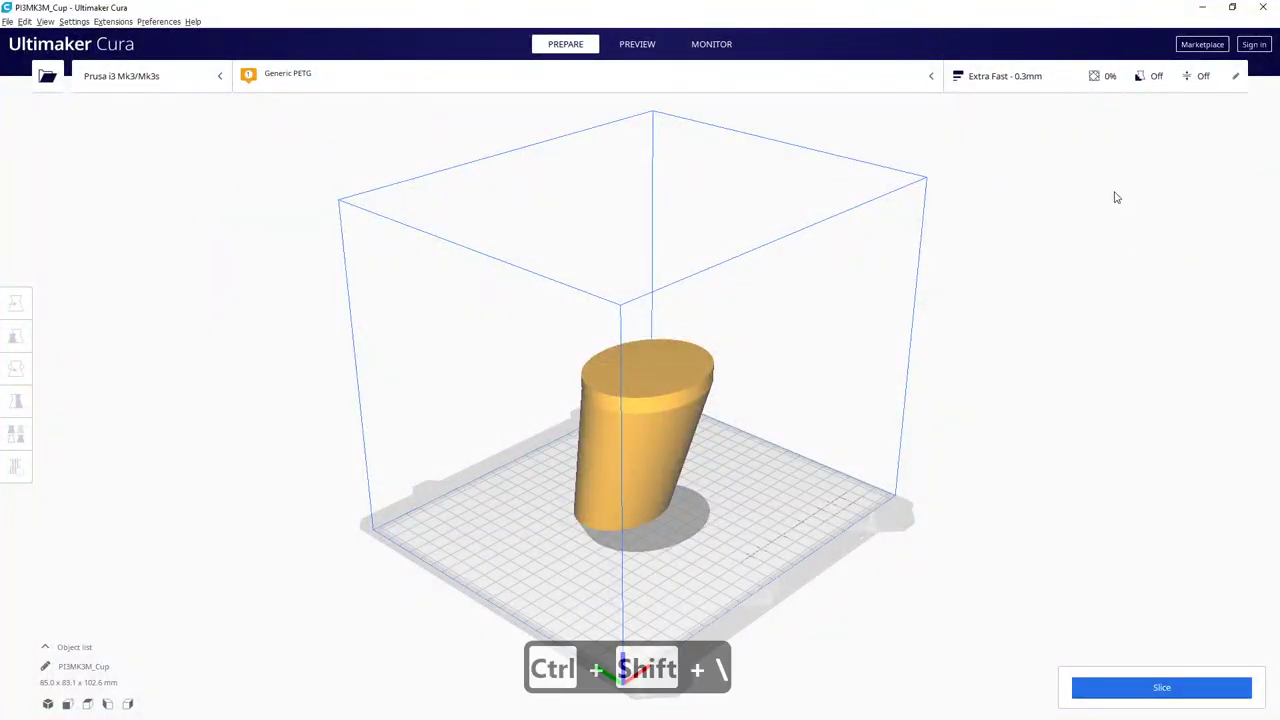
{"action": "left_click", "coordinate": [1063, 87]}
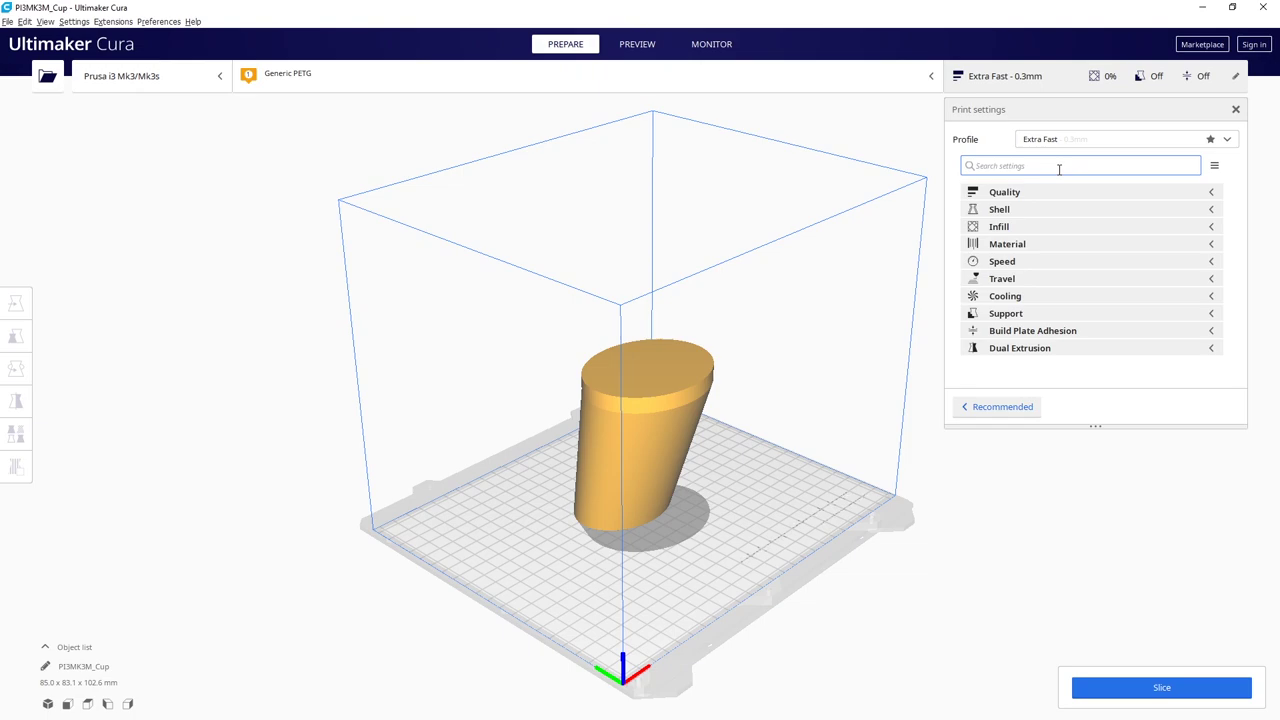
{"action": "left_click", "coordinate": [1059, 166]}
{"action": "type", "text": "spiral"}
{"action": "left_click", "coordinate": [1143, 209]}
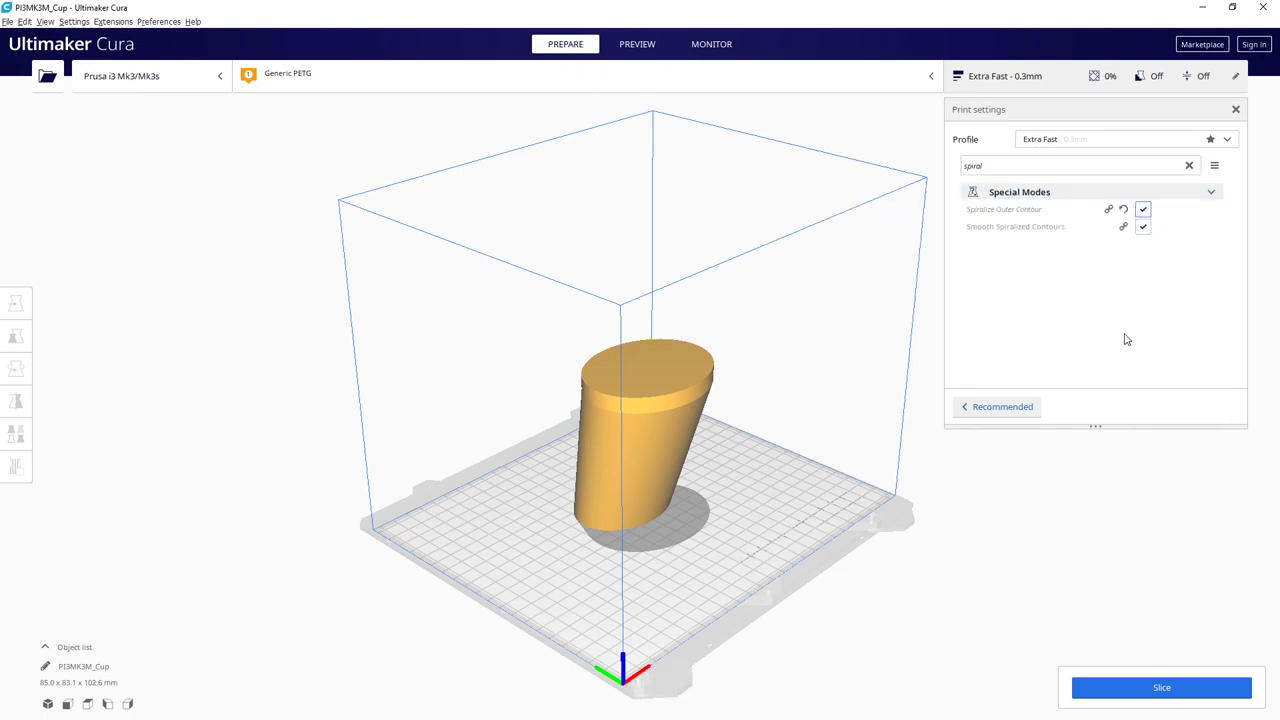
{"action": "left_click", "coordinate": [1236, 109]}
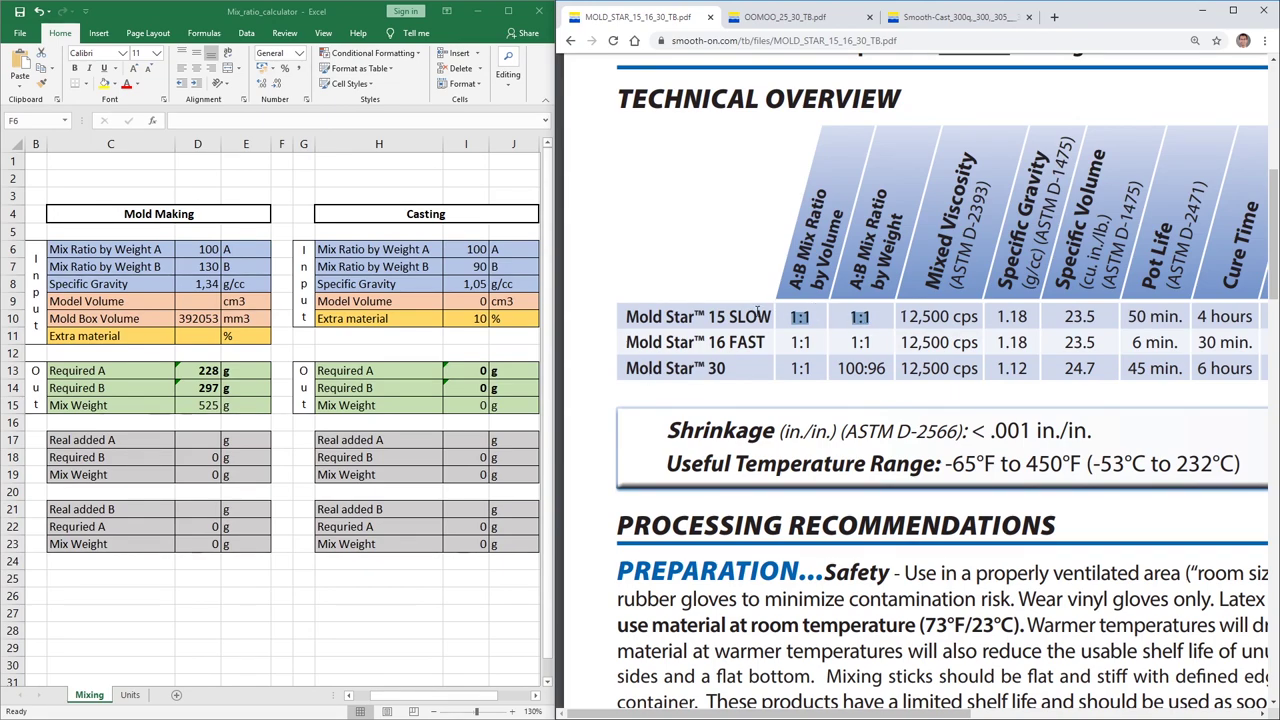
Bring up the OOMOO 25 datasheet and keep g/cc as the specific gravity unit in E8.
{"action": "left_click", "coordinate": [760, 19]}
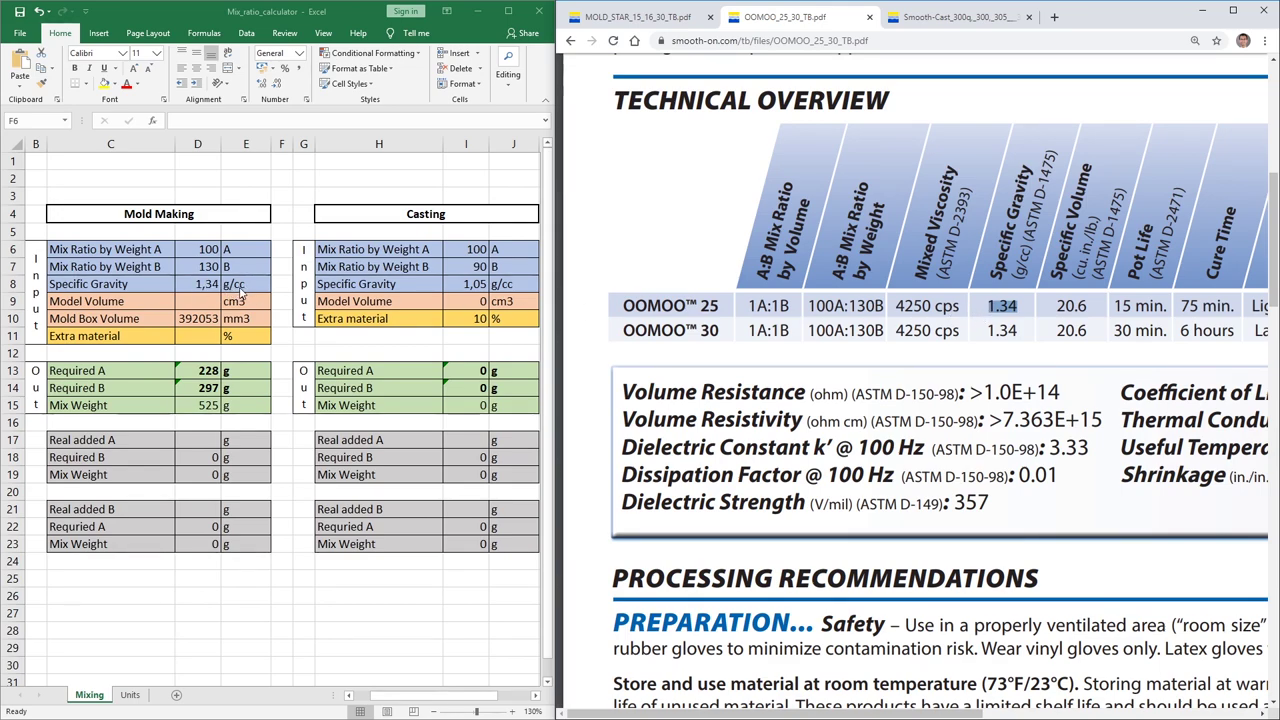
{"action": "left_click", "coordinate": [250, 287]}
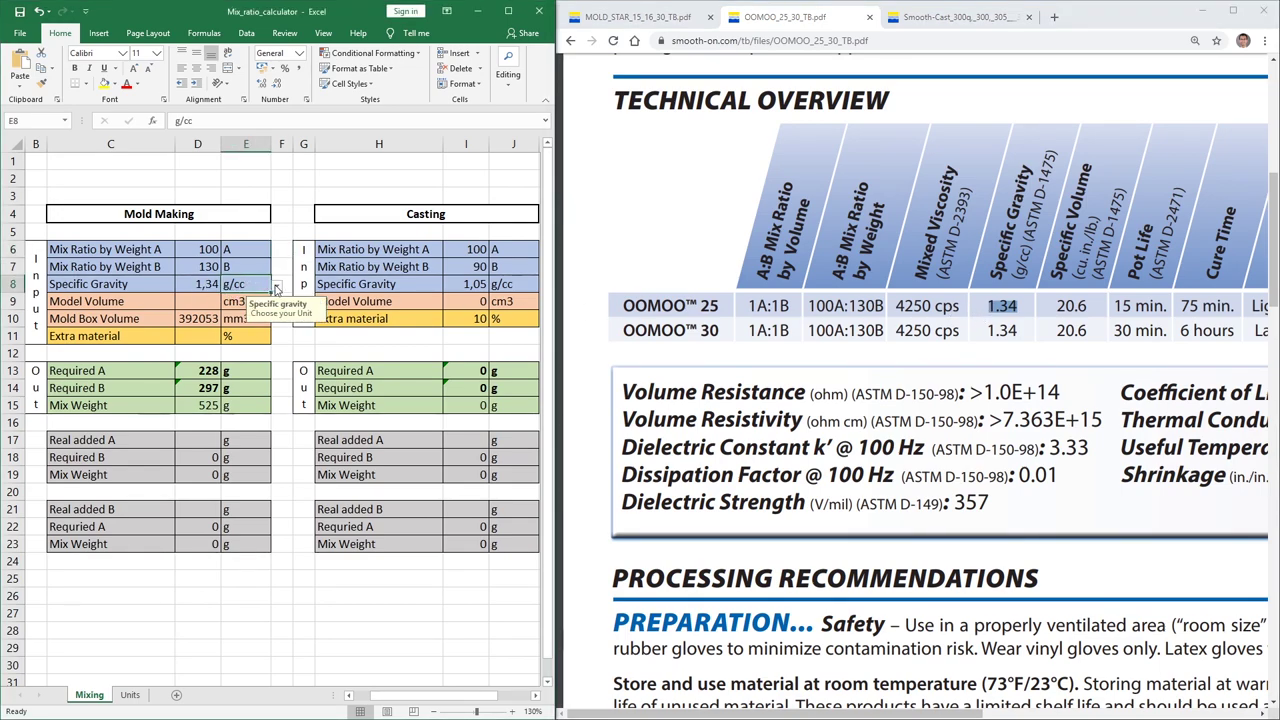
{"action": "left_click", "coordinate": [276, 287]}
{"action": "left_click", "coordinate": [240, 318]}
{"action": "left_click", "coordinate": [285, 322]}
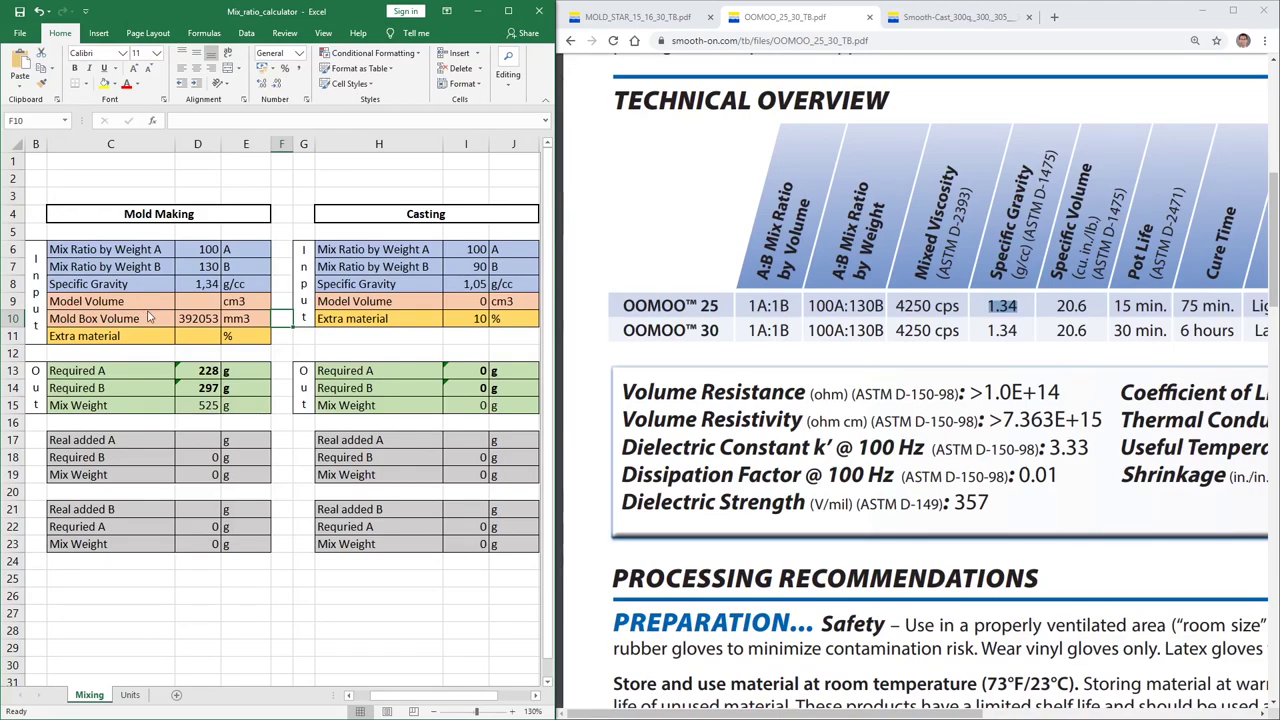
{"action": "key", "text": "alt+Tab"}
Switch PrusaSlicer to Expert mode and select the Groot model to read its volume.
{"action": "left_click", "coordinate": [854, 297]}
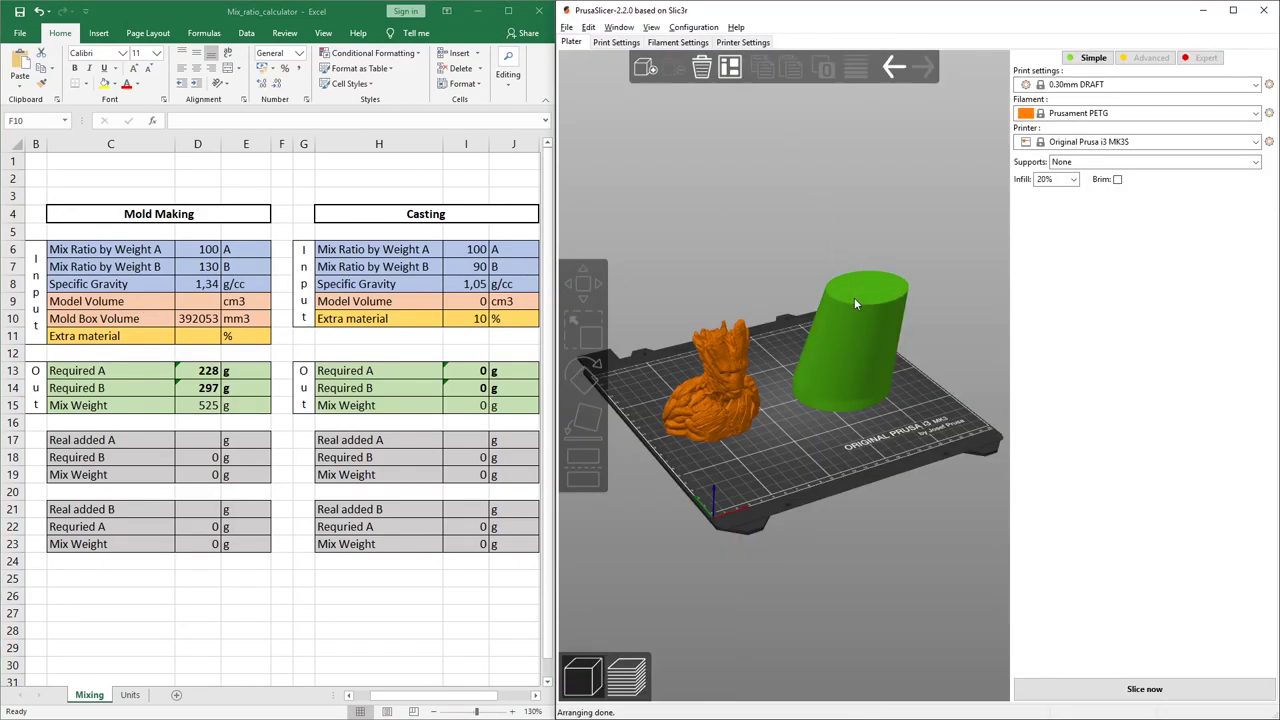
{"action": "left_click", "coordinate": [854, 297]}
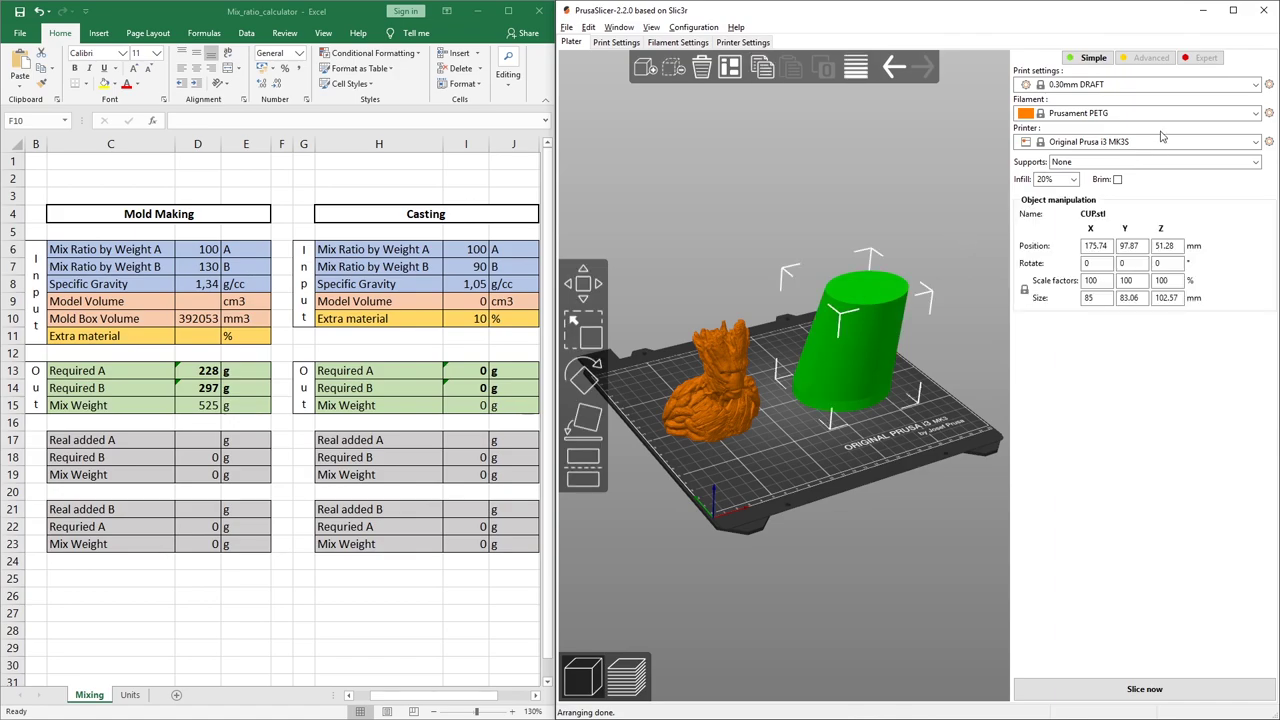
{"action": "left_click", "coordinate": [1196, 59]}
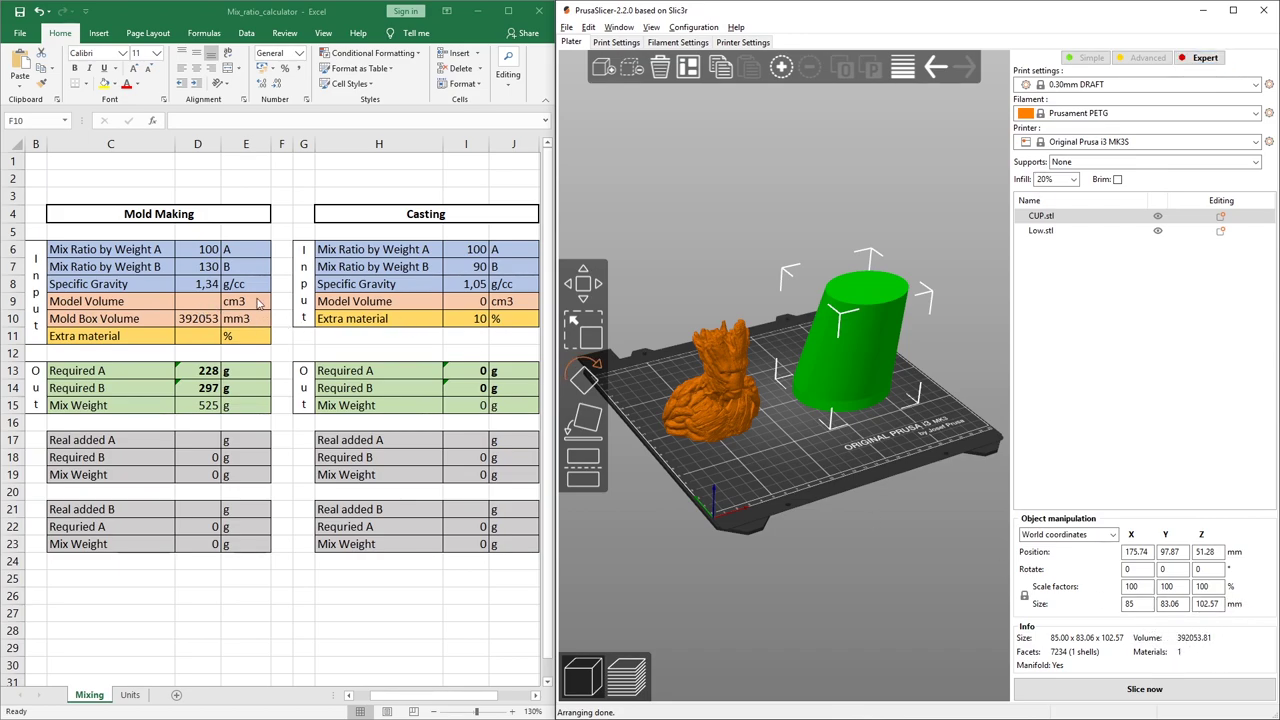
{"action": "left_click", "coordinate": [705, 375]}
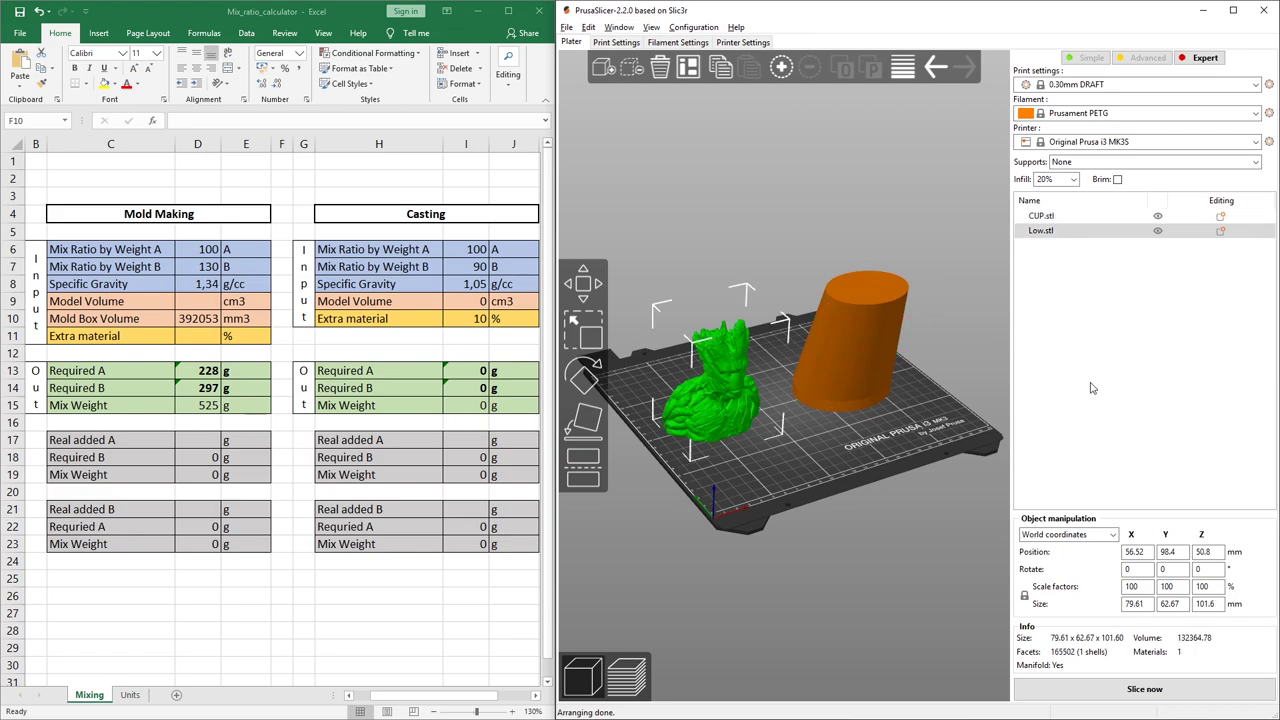
Enter 132364 mm3 as the mold-making Model Volume in D9 and E9.
{"action": "left_click", "coordinate": [197, 304]}
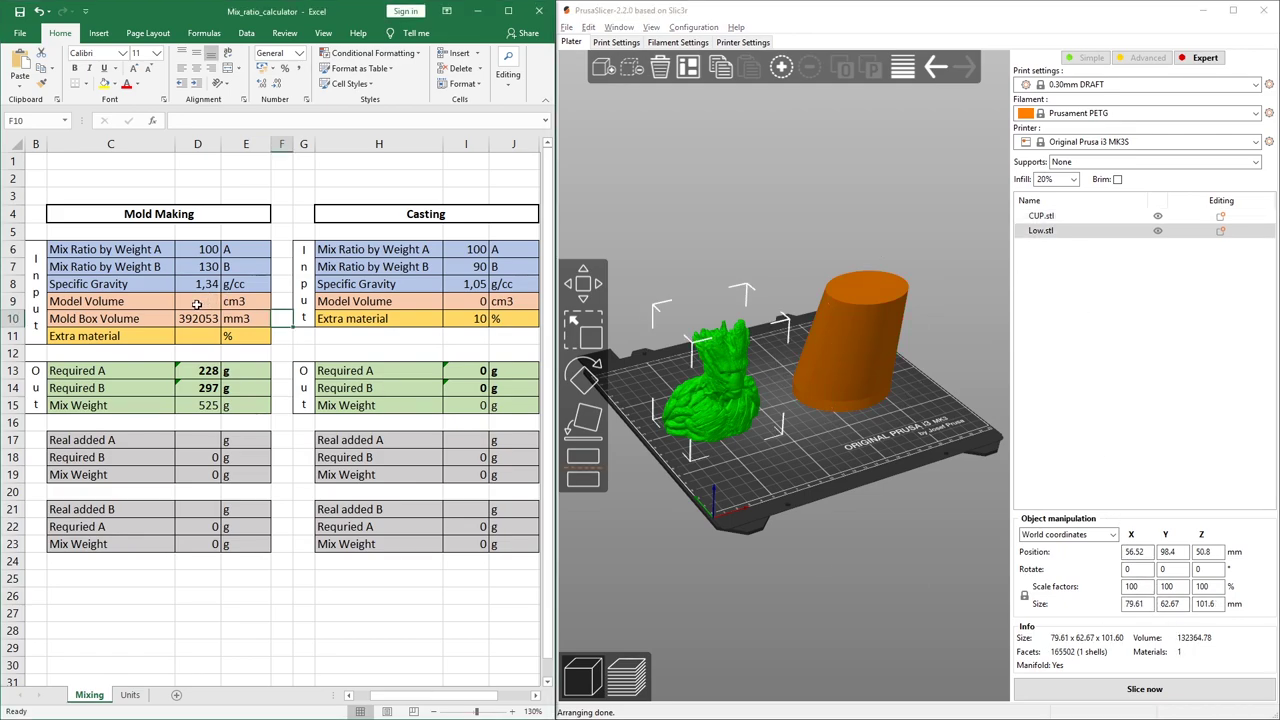
{"action": "left_click", "coordinate": [197, 304]}
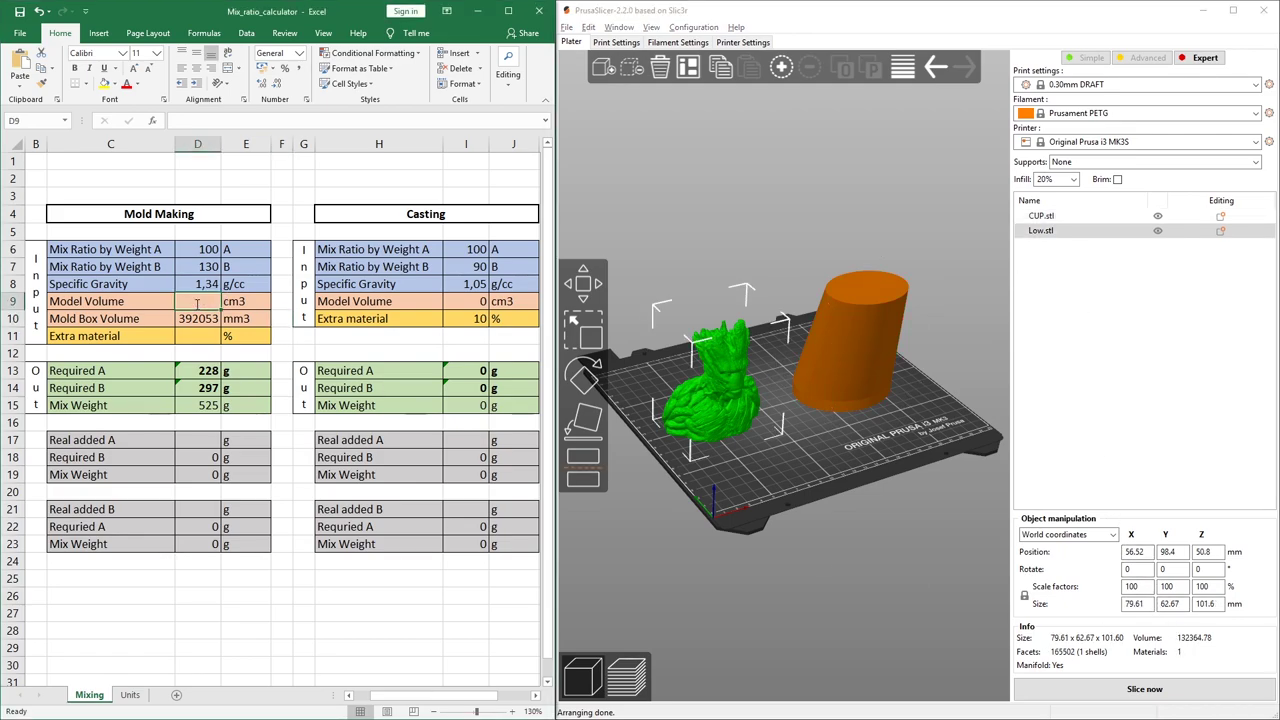
{"action": "type", "text": "132364"}
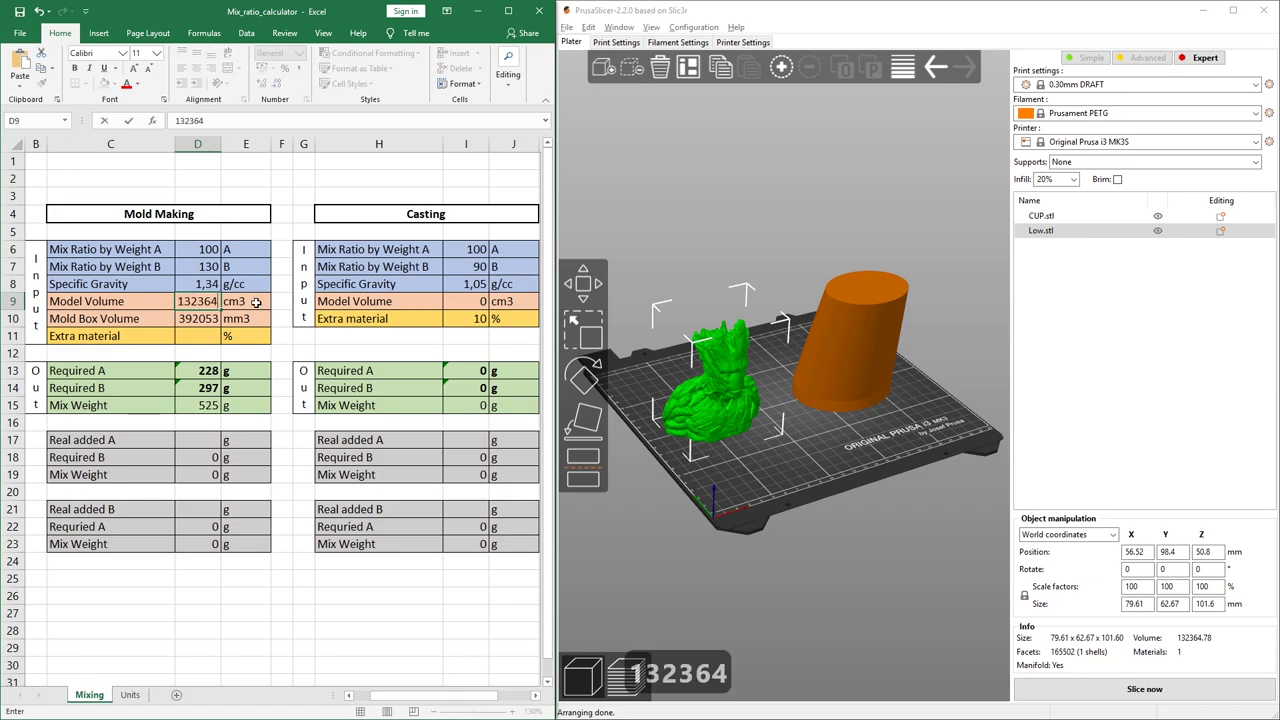
{"action": "left_click", "coordinate": [258, 301]}
{"action": "left_click", "coordinate": [278, 304]}
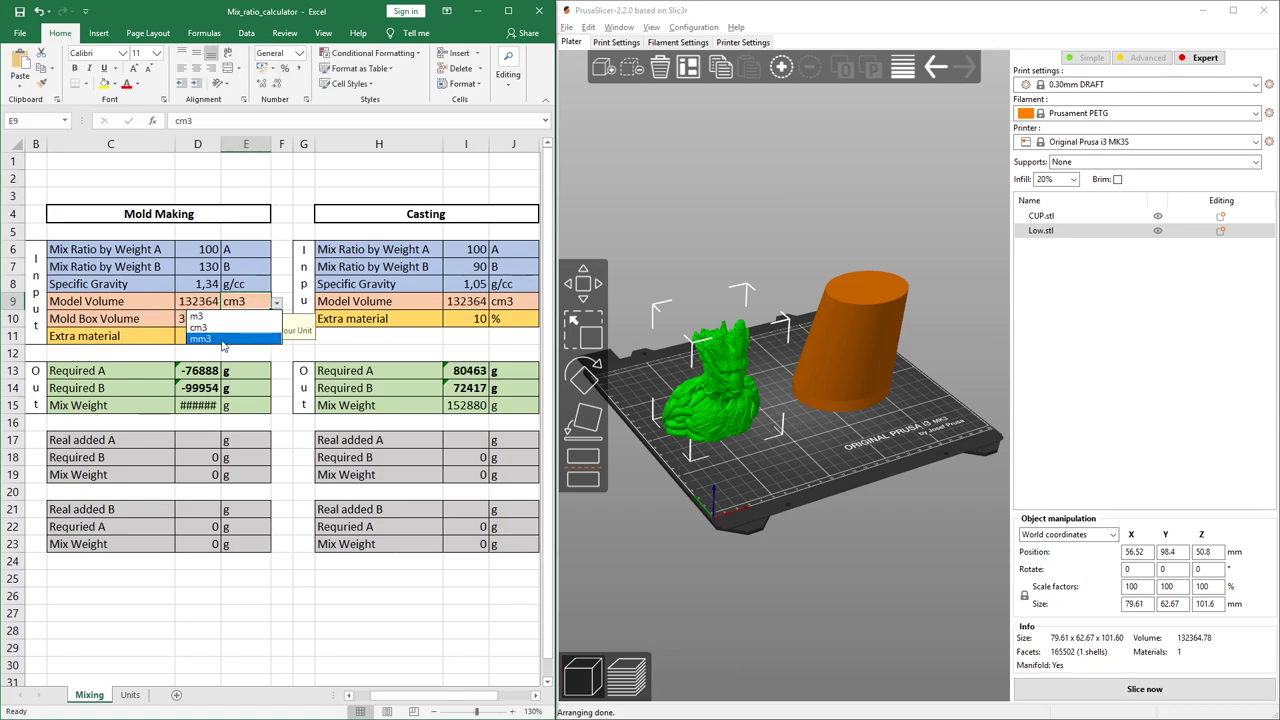
{"action": "left_click", "coordinate": [221, 340]}
{"action": "left_click", "coordinate": [205, 336]}
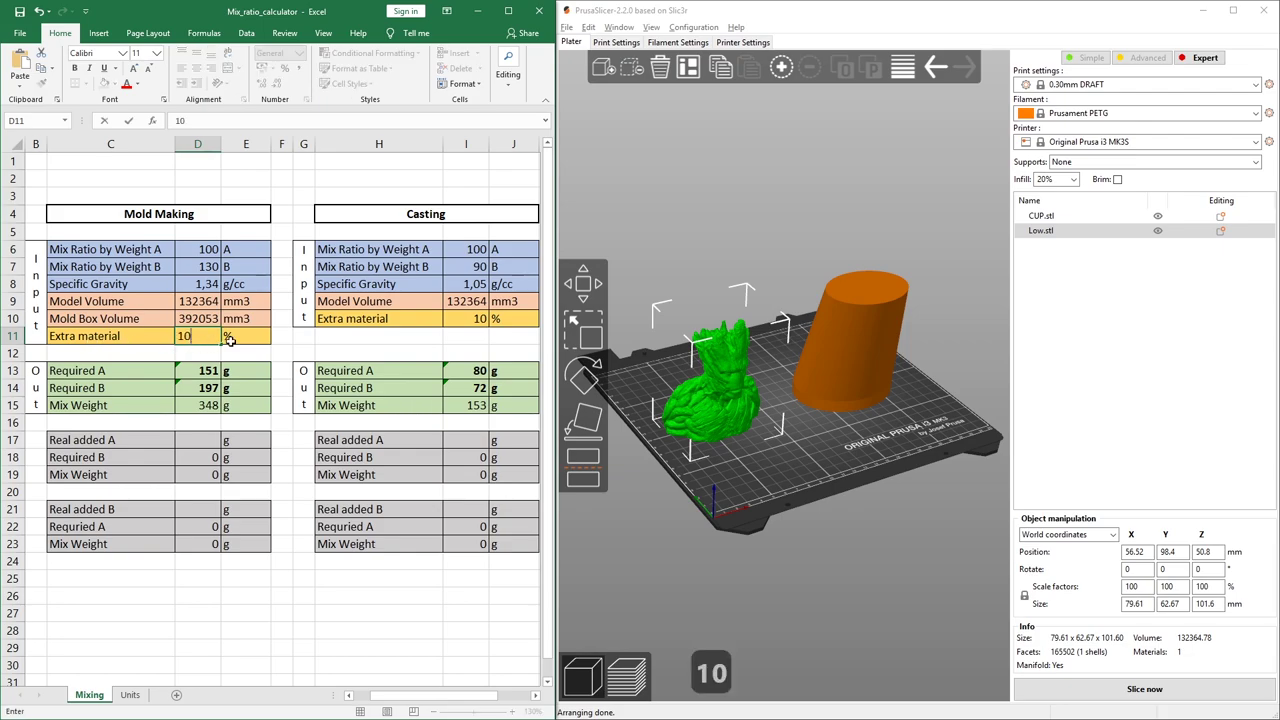
Confirm 10% extra material and inspect the Required A and Required B formulas.
{"action": "left_click", "coordinate": [284, 341]}
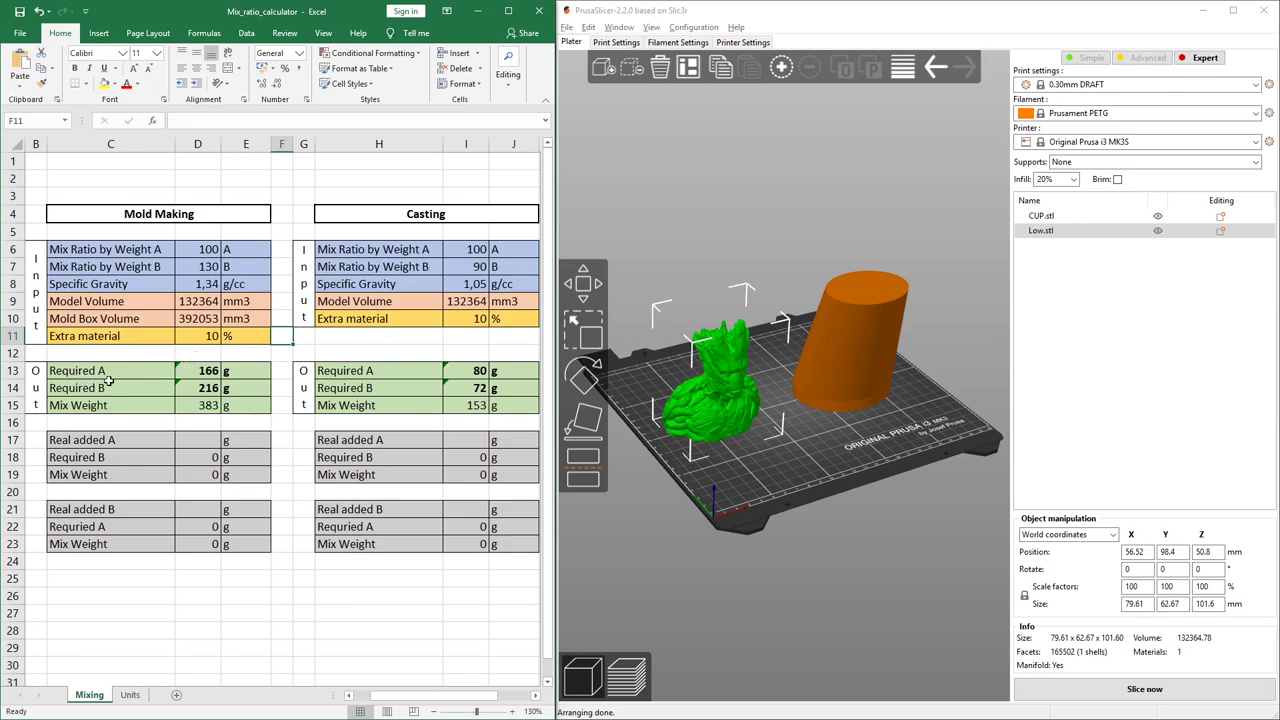
{"action": "left_click", "coordinate": [208, 371]}
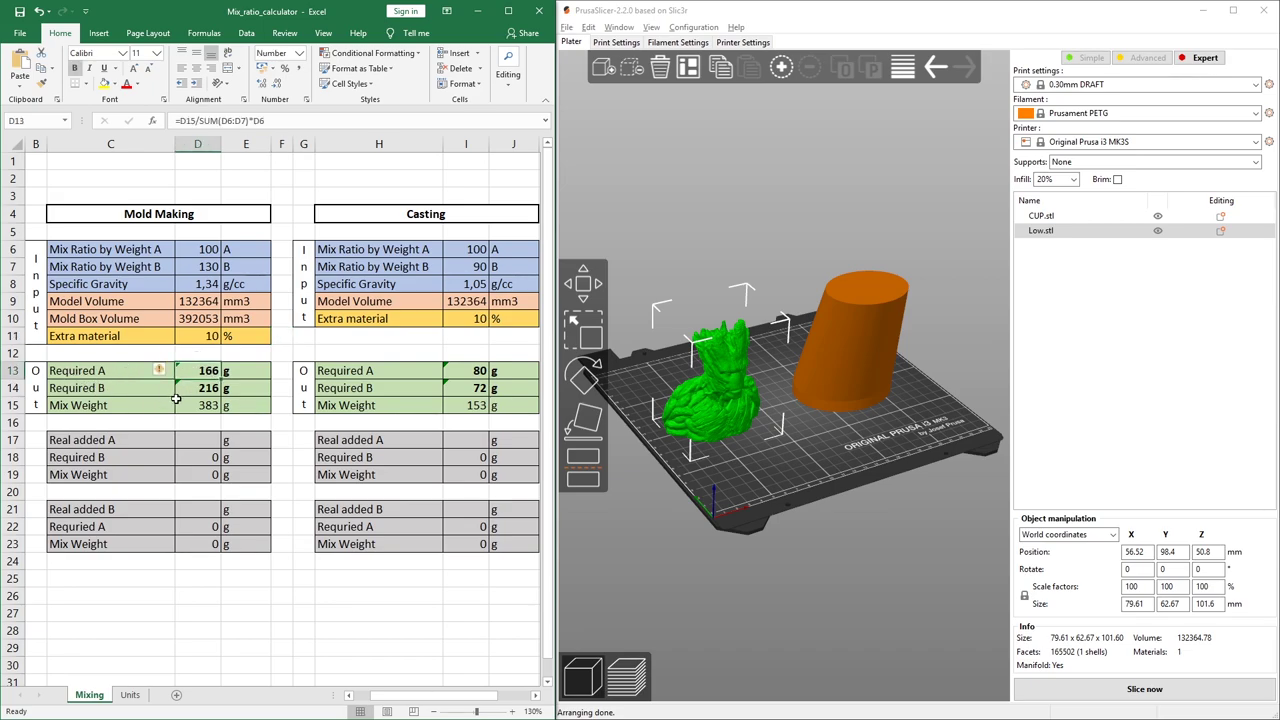
{"action": "left_click", "coordinate": [195, 387]}
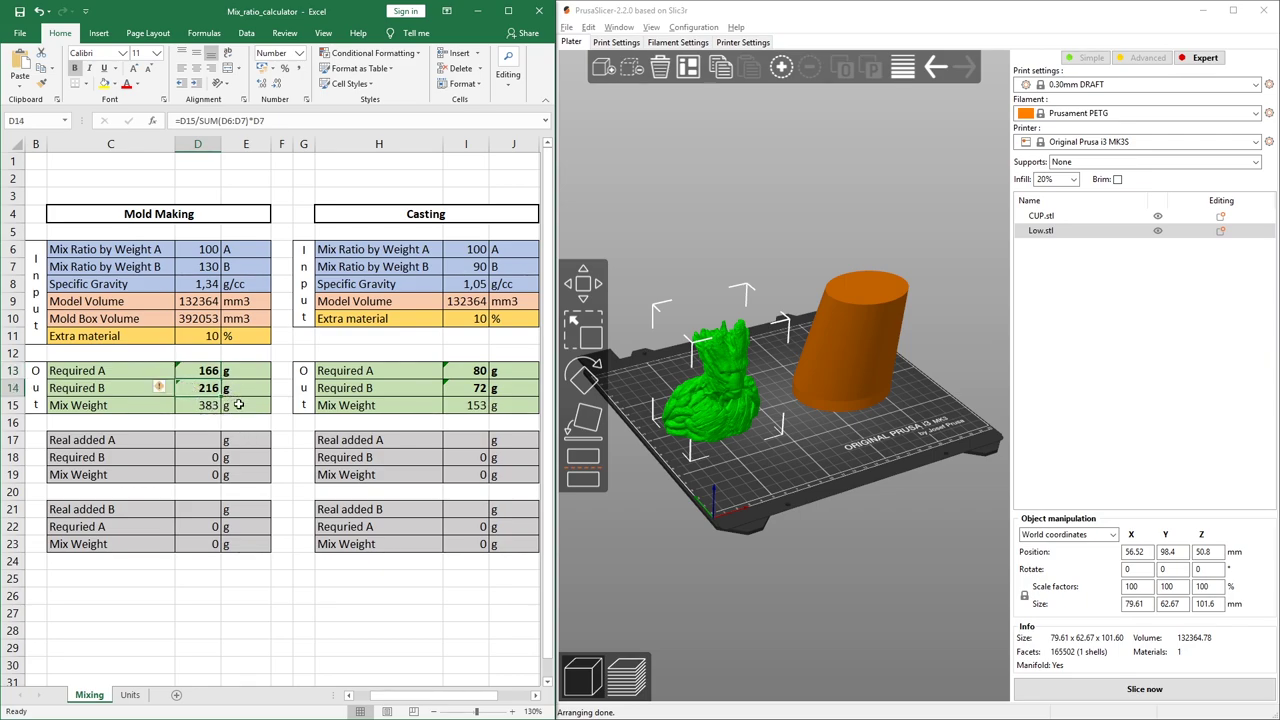
Log 170 g of A and 220 g of B as the real added amounts.
{"action": "left_click", "coordinate": [198, 440]}
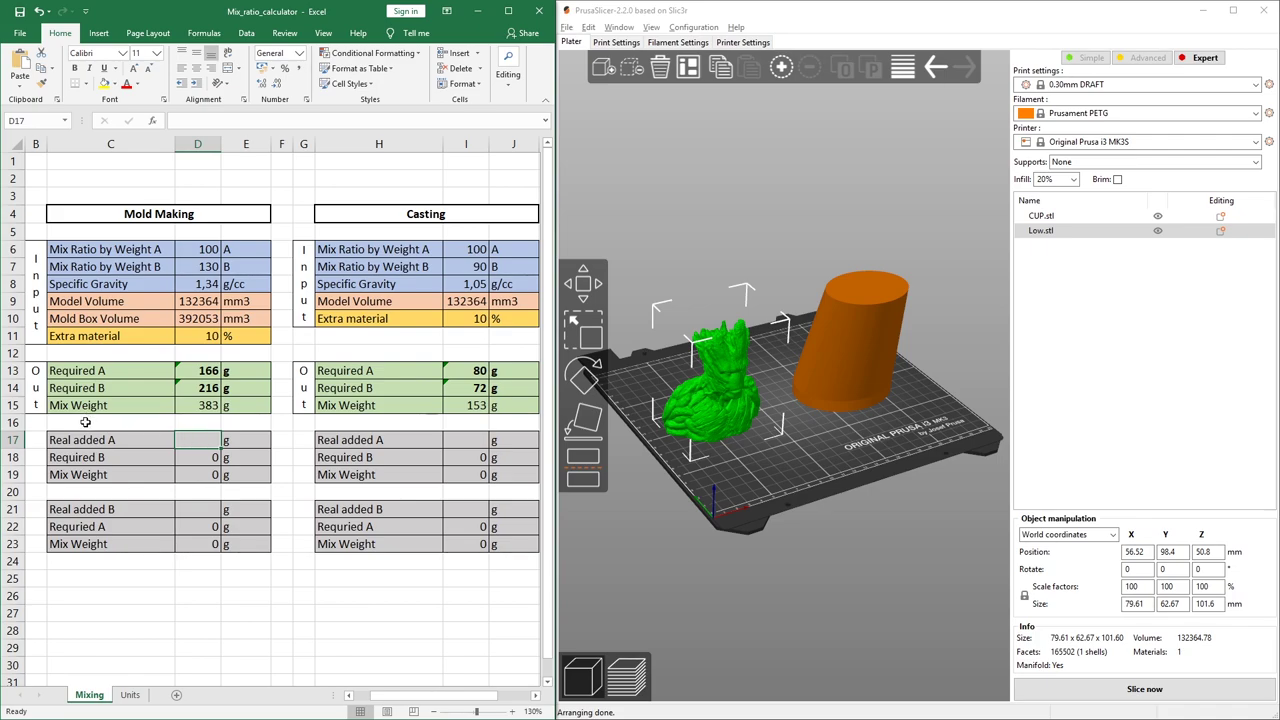
{"action": "type", "text": "170"}
{"action": "key", "text": "Return"}
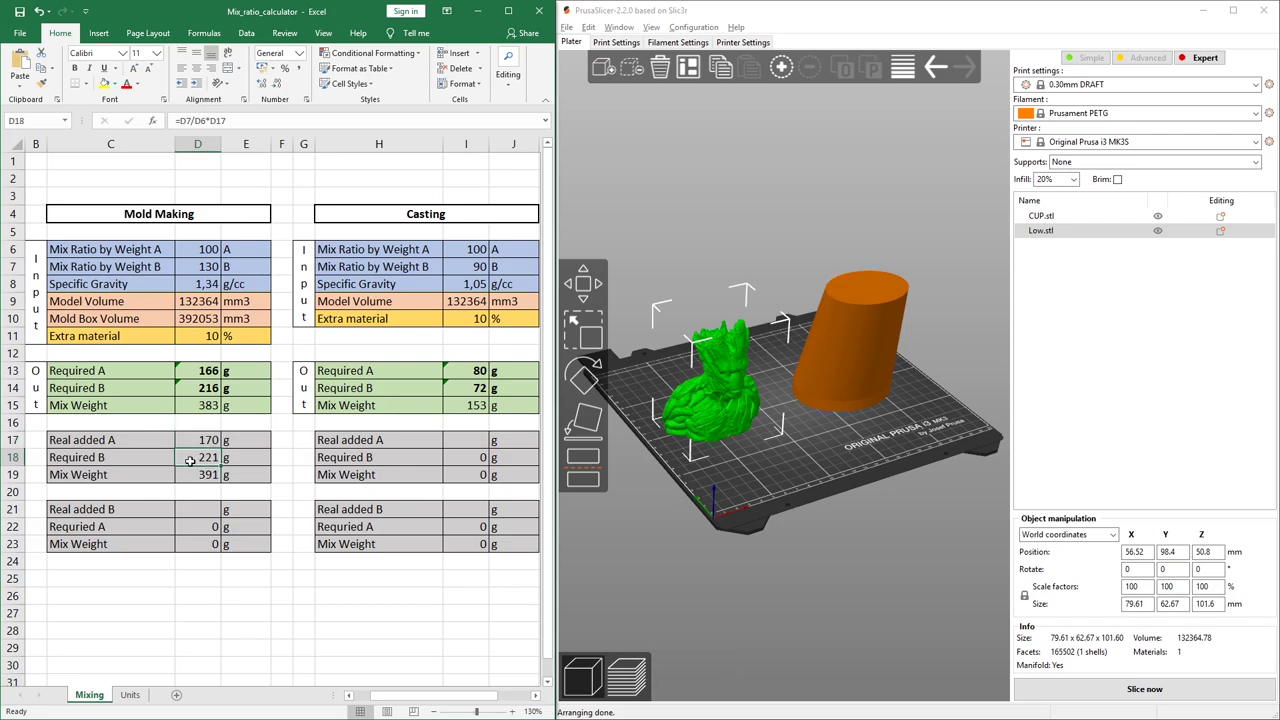
{"action": "left_click", "coordinate": [198, 507]}
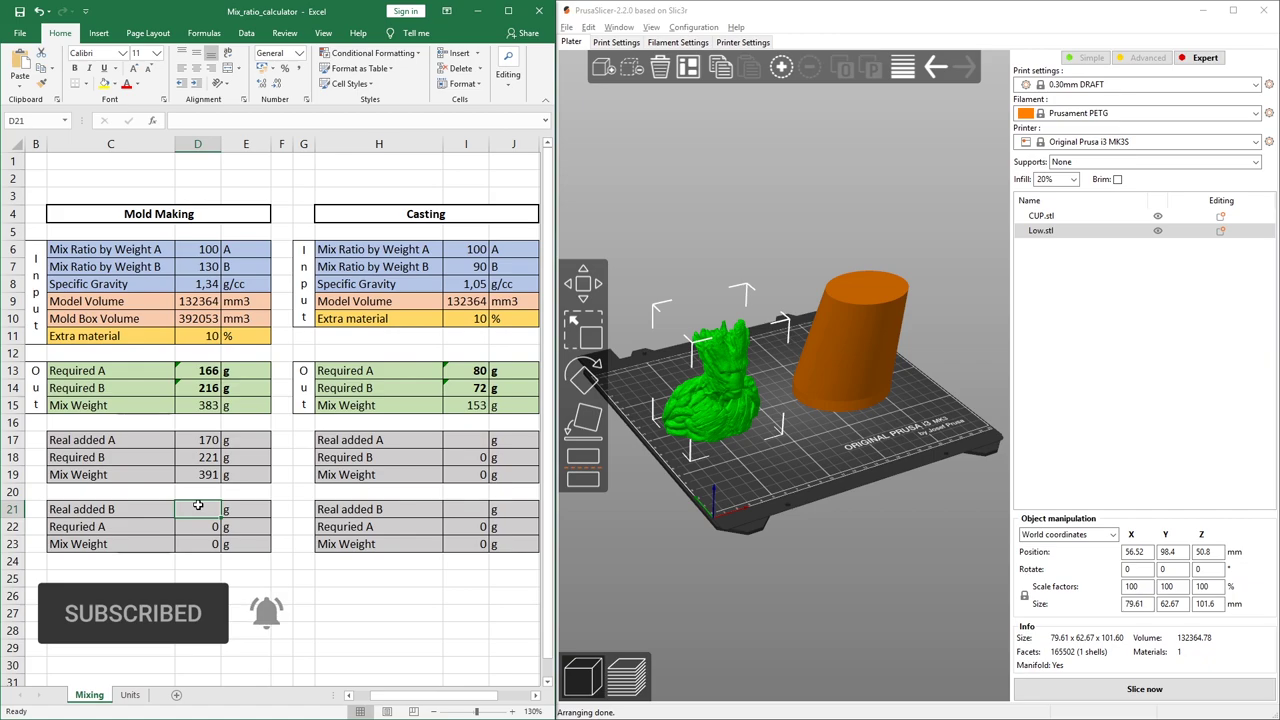
{"action": "type", "text": "20"}
{"action": "key", "text": "BackSpace"}
{"action": "type", "text": "20"}
{"action": "key", "text": "Return"}
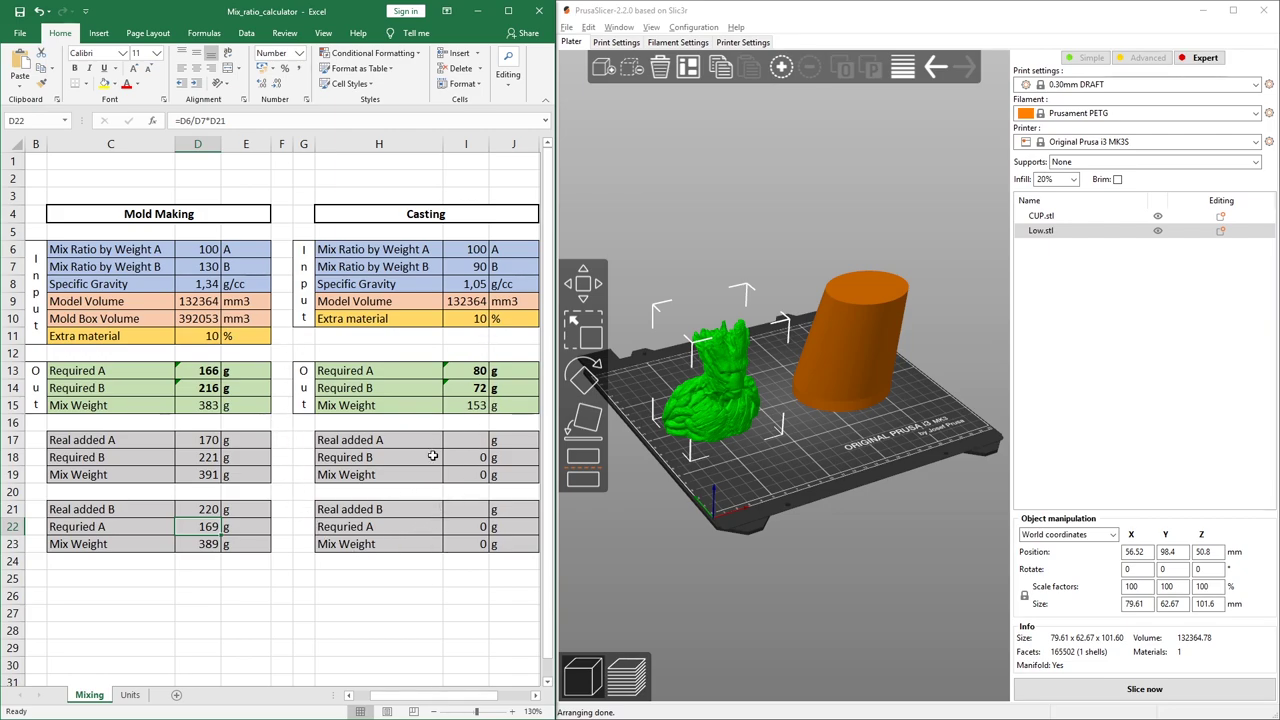
{"action": "key", "text": "alt+Tab"}
{"action": "key", "text": "alt+Tab"}
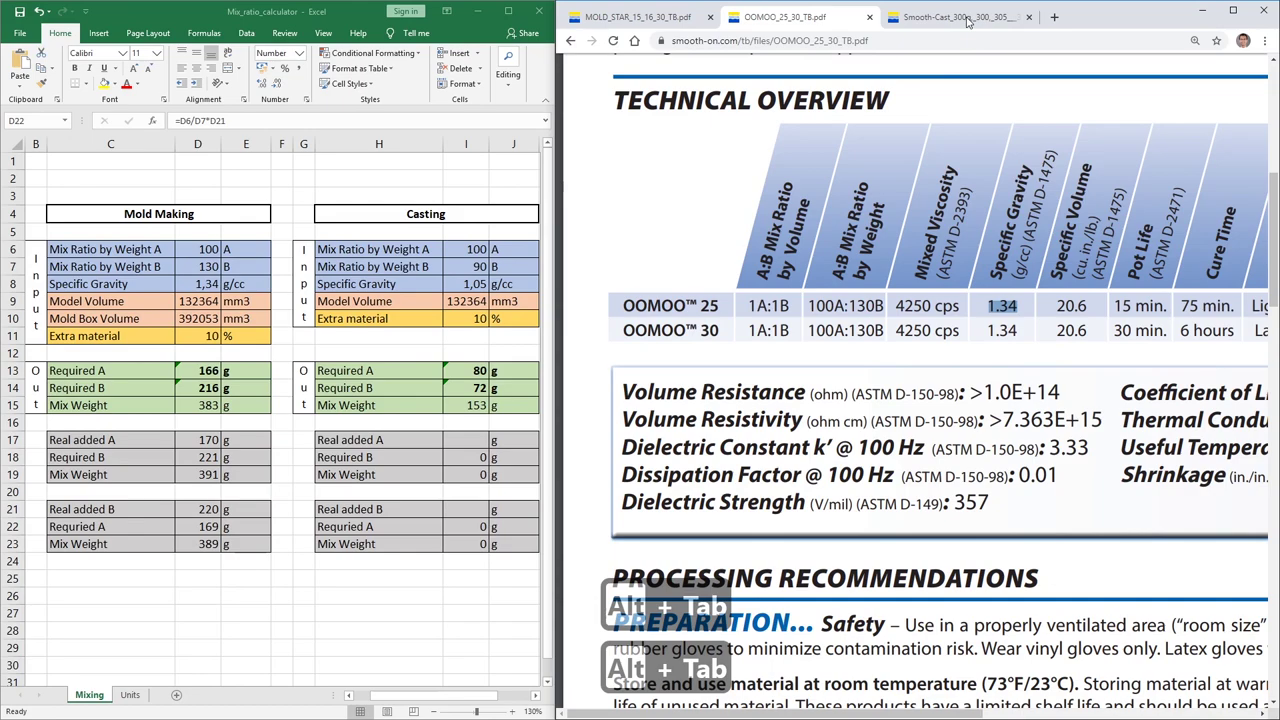
Highlight the 100A:90B mix ratio and 1.05 specific gravity in the Smooth-Cast datasheet.
{"action": "left_click", "coordinate": [960, 17]}
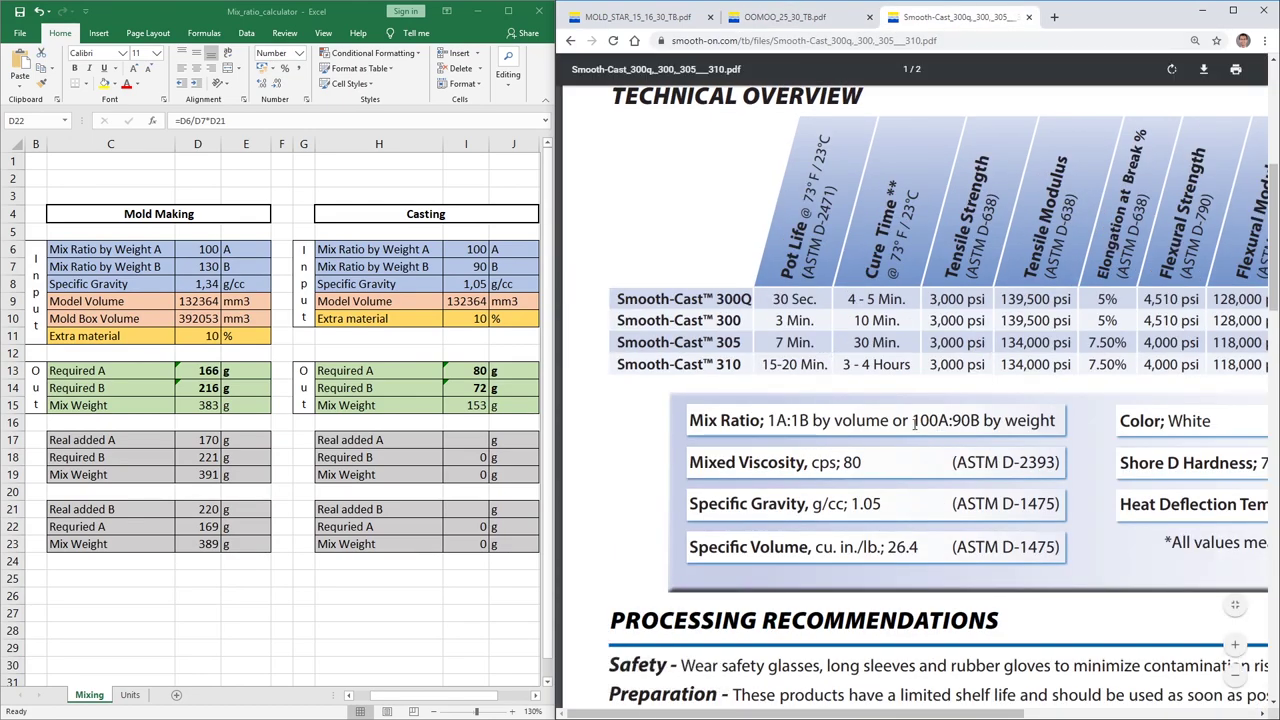
{"action": "left_click_drag", "start_coordinate": [914, 421], "coordinate": [957, 427]}
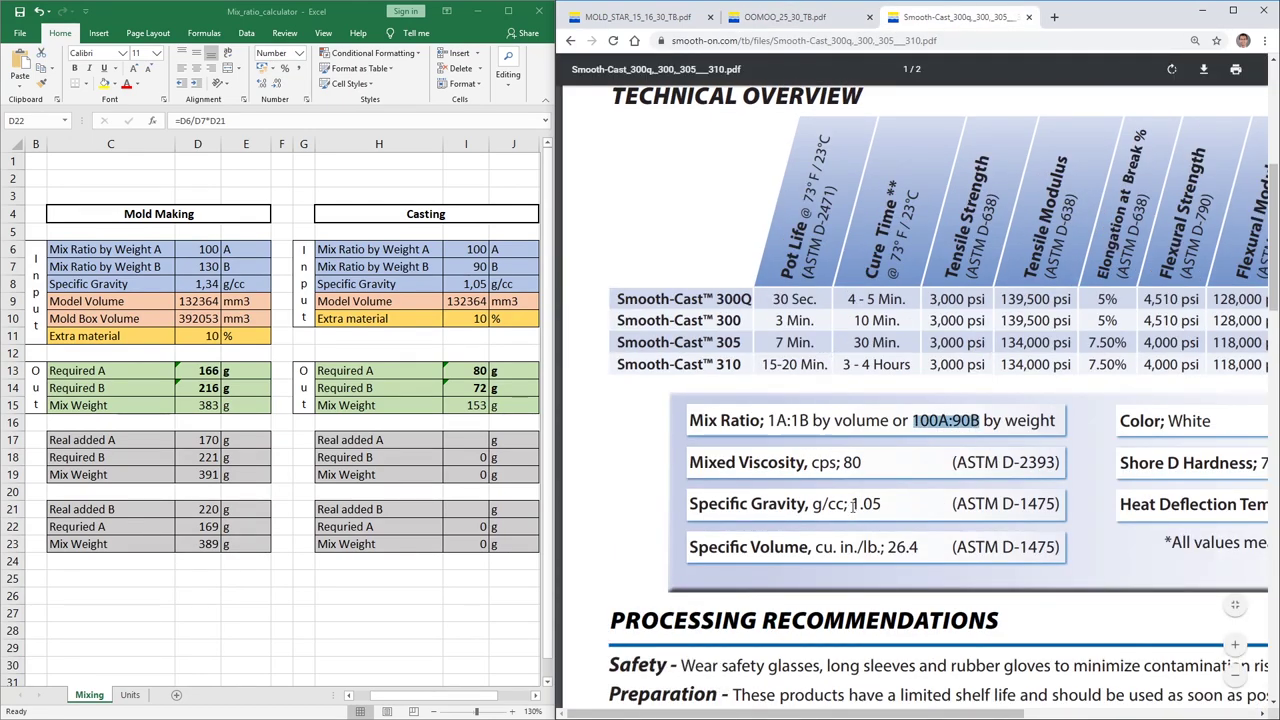
{"action": "left_click_drag", "start_coordinate": [852, 505], "coordinate": [890, 507]}
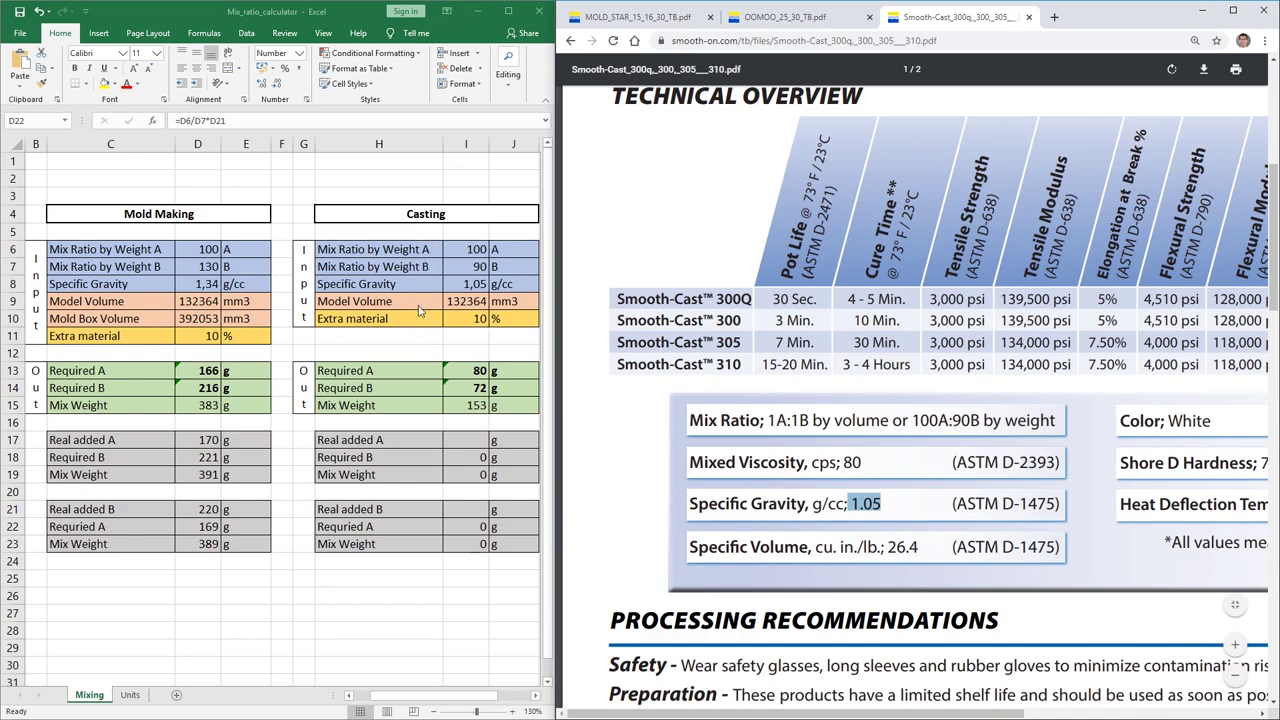